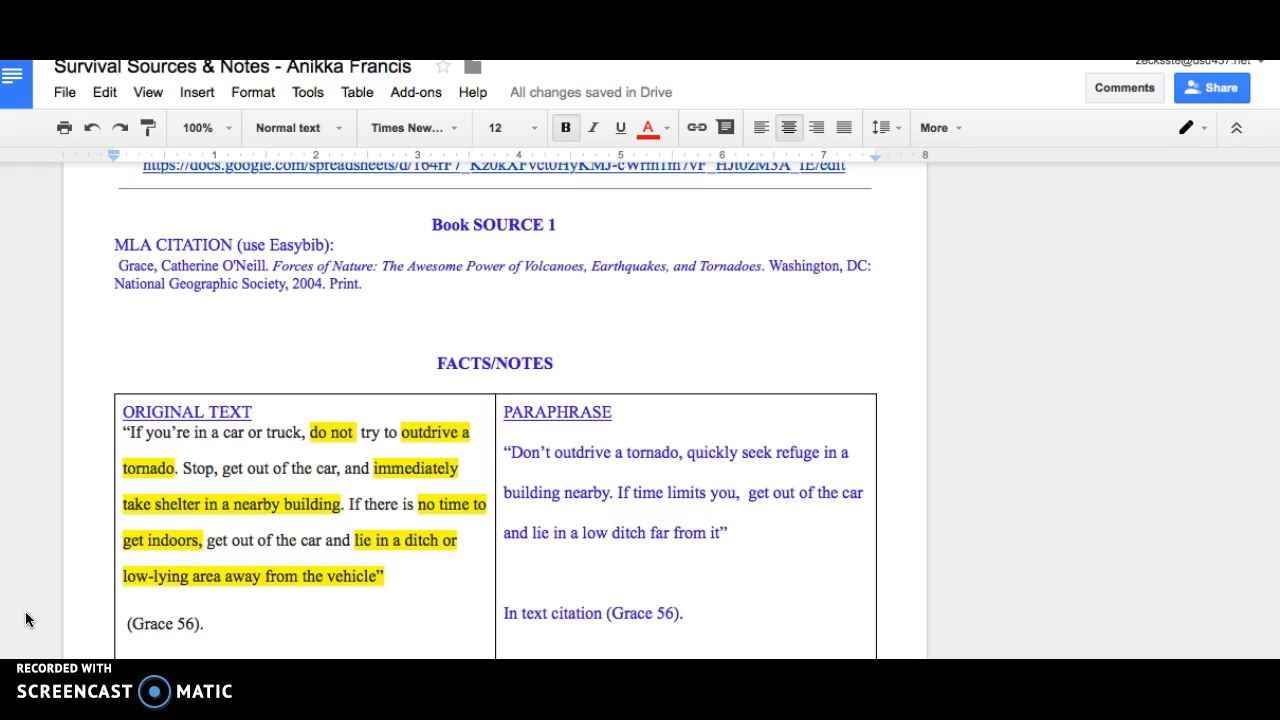
Remove the opening and closing quotation marks from the paraphrase in the Web Source 2 notes table.
{"action": "scroll", "coordinate": [26, 620], "scroll_direction": "down", "scroll_amount": 10}
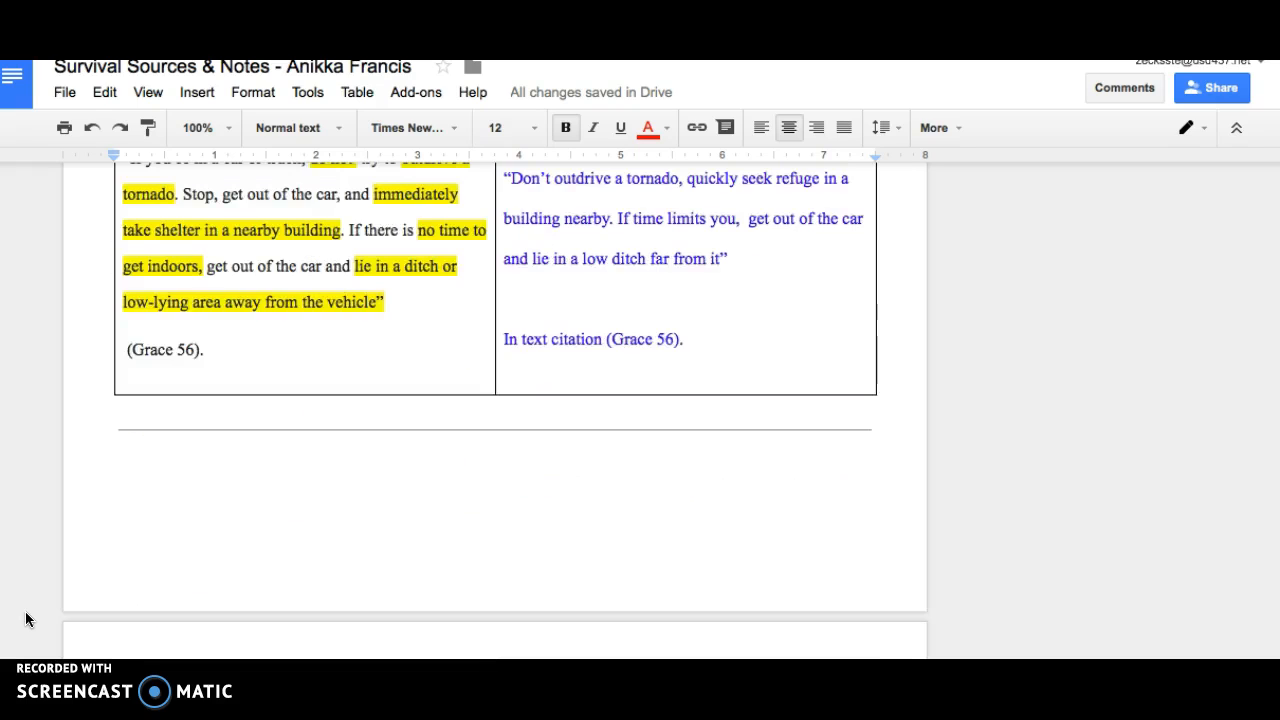
{"action": "scroll", "coordinate": [26, 620], "scroll_direction": "down", "scroll_amount": 5}
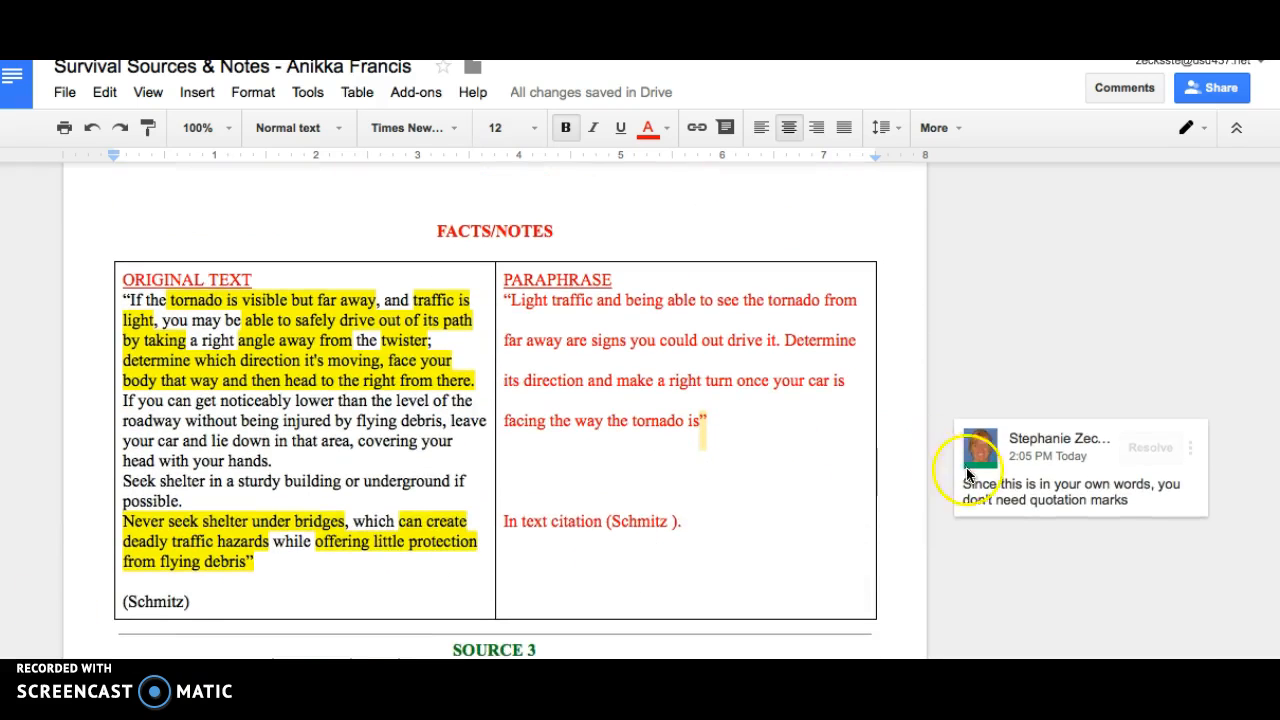
{"action": "left_click", "coordinate": [711, 421]}
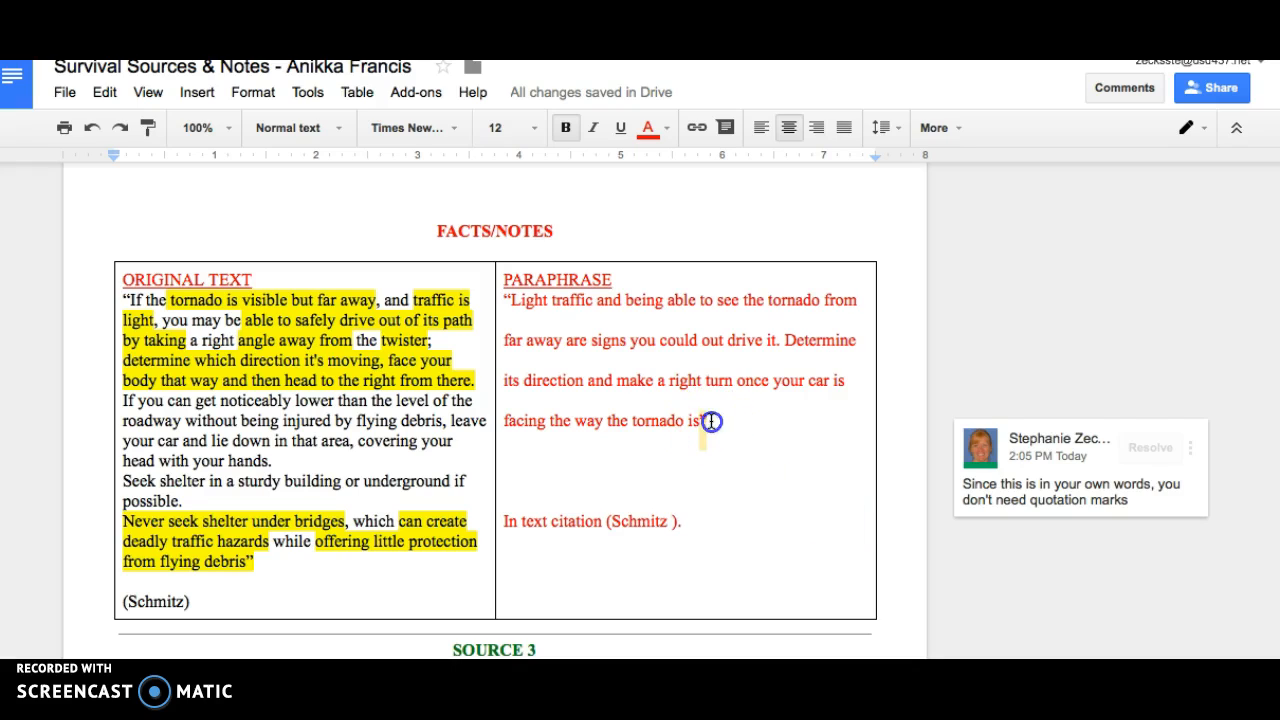
{"action": "double_click", "coordinate": [711, 421]}
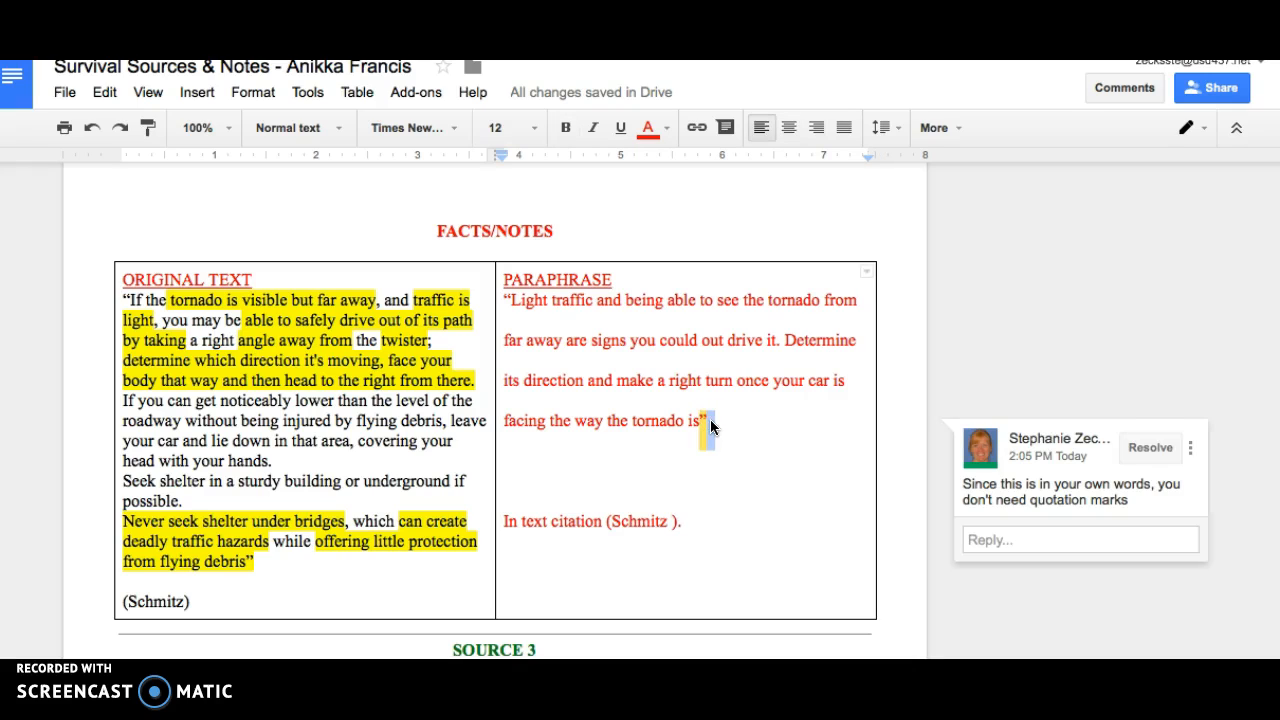
{"action": "key", "text": "BackSpace"}
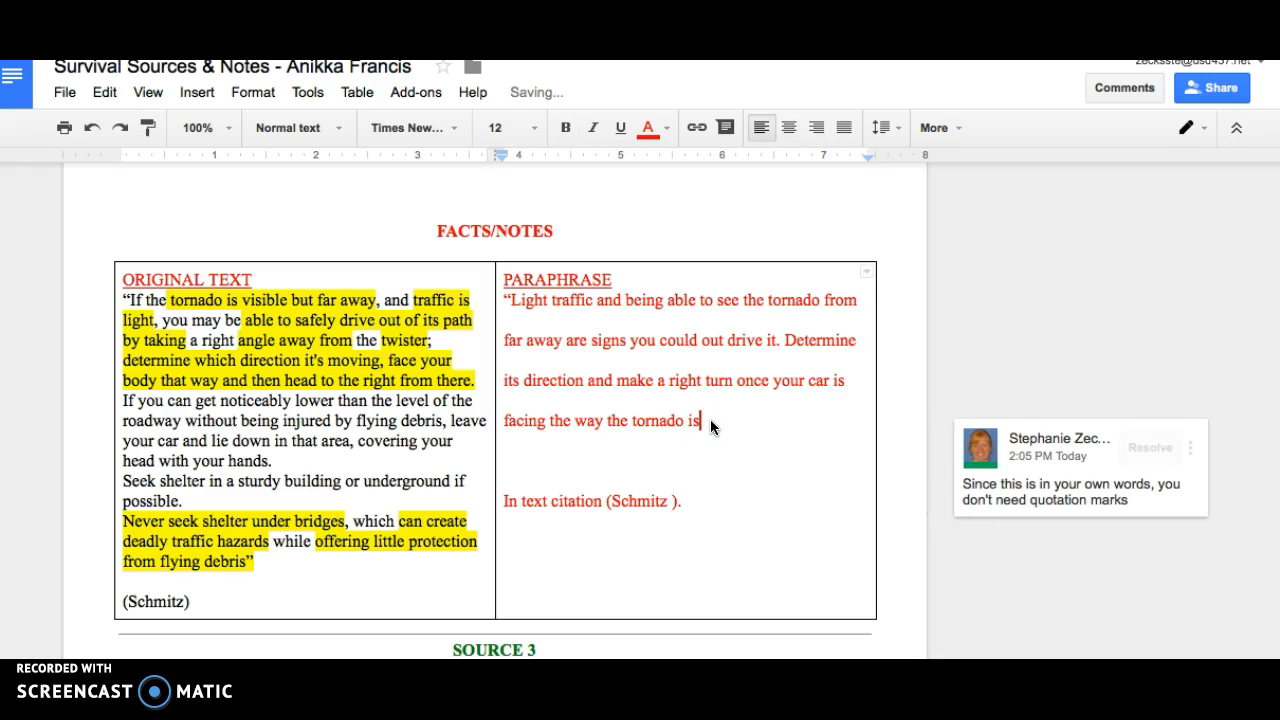
{"action": "left_click", "coordinate": [510, 302]}
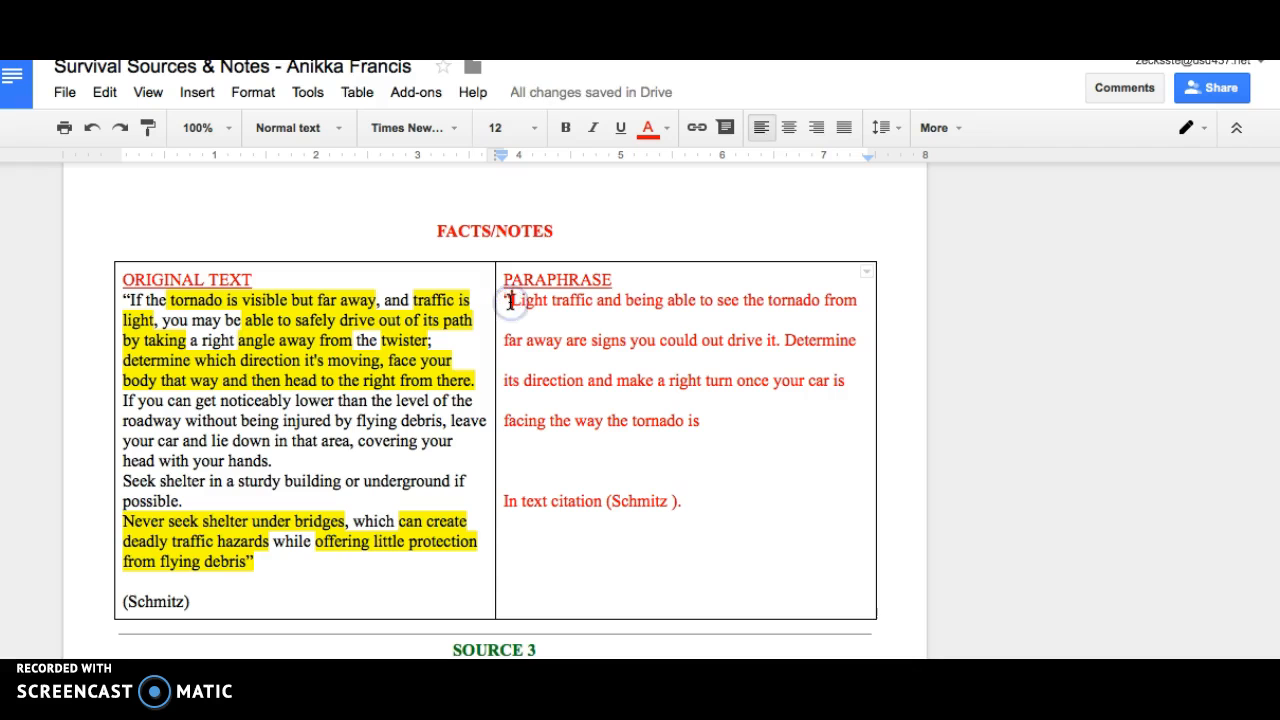
{"action": "key", "text": "BackSpace"}
{"action": "left_click", "coordinate": [651, 491]}
Review the original text and paraphrase notes for Source 3, Web Source 2 and Book Source 1.
{"action": "scroll", "coordinate": [651, 491], "scroll_direction": "down", "scroll_amount": 4}
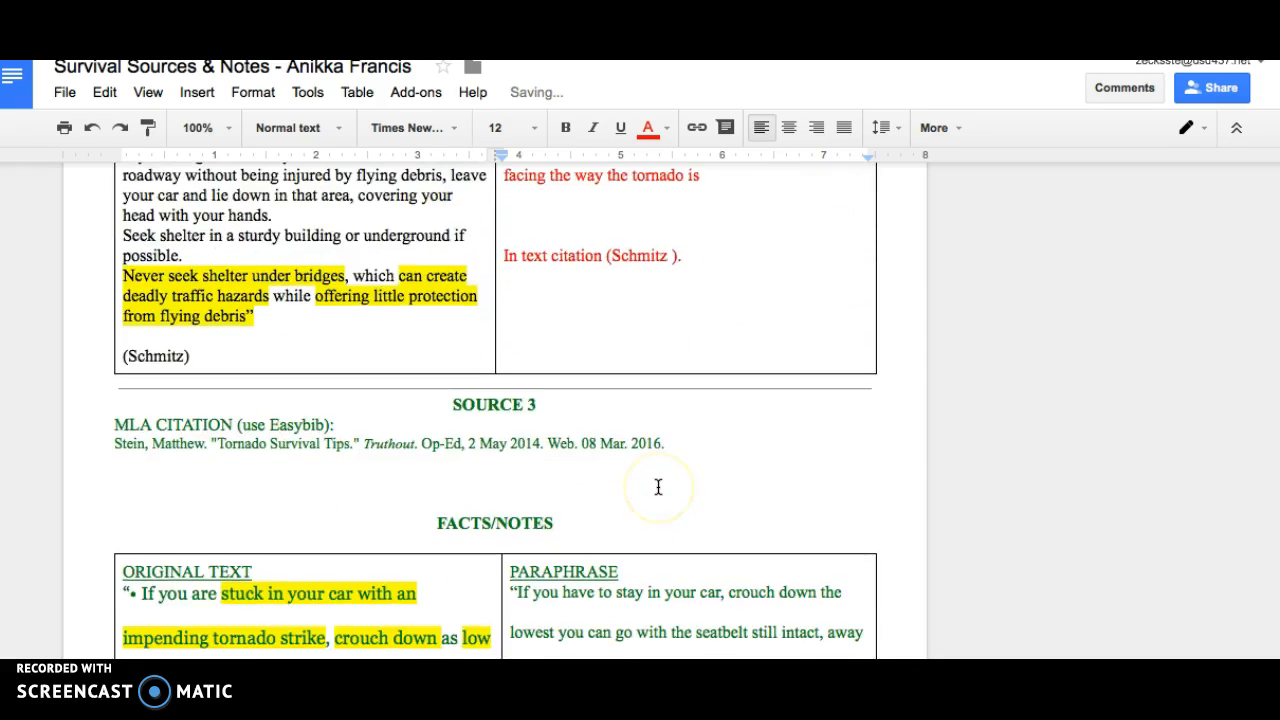
{"action": "scroll", "coordinate": [658, 487], "scroll_direction": "down", "scroll_amount": 4}
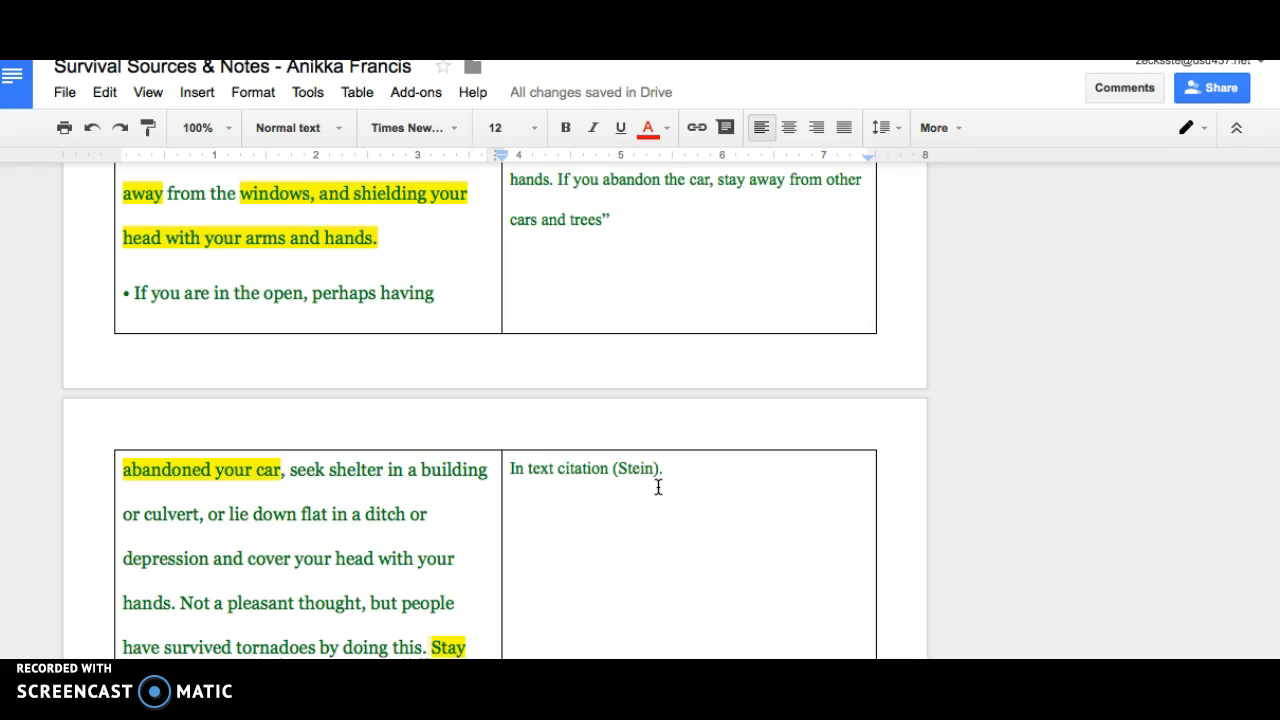
{"action": "scroll", "coordinate": [658, 487], "scroll_direction": "up", "scroll_amount": 6}
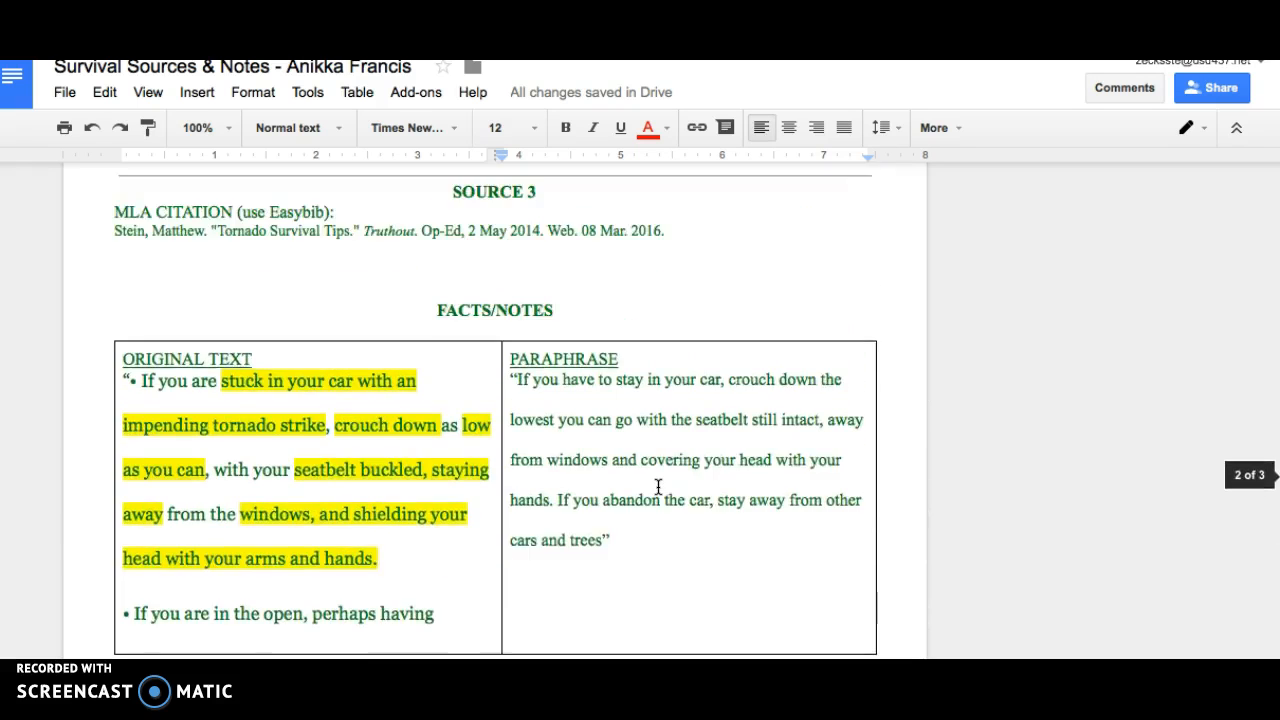
{"action": "left_click", "coordinate": [574, 432]}
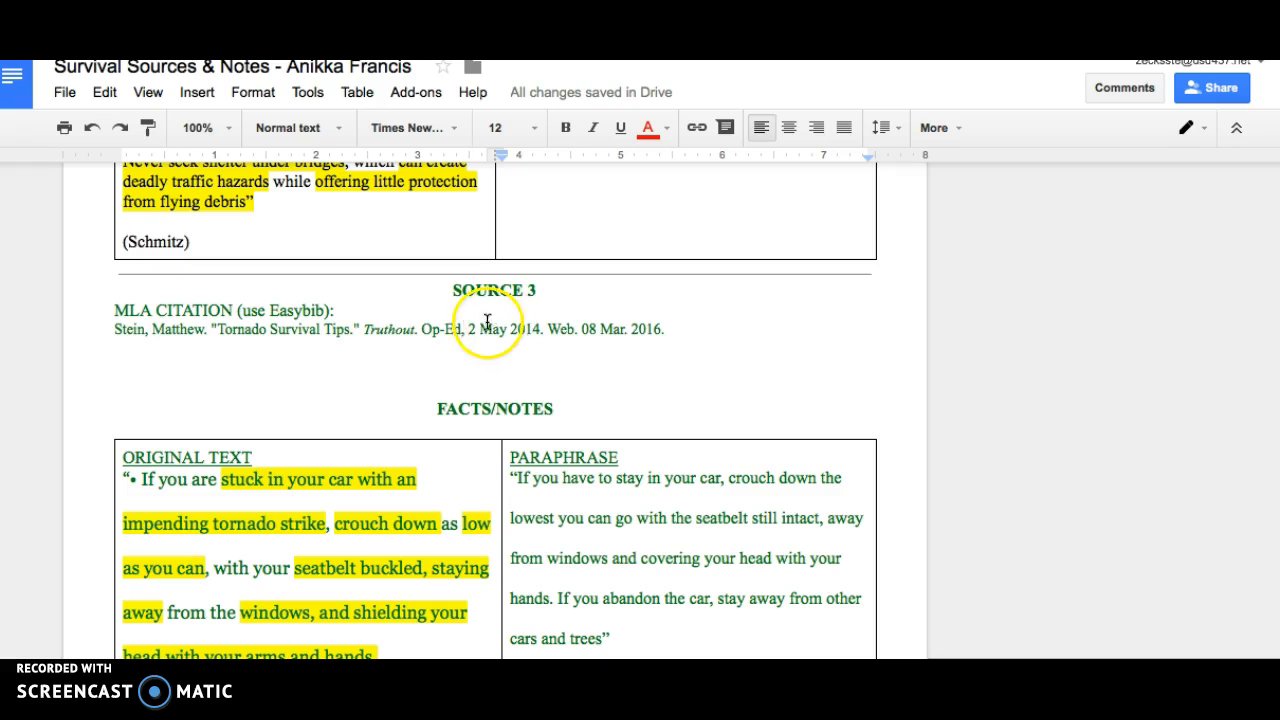
{"action": "scroll", "coordinate": [450, 357], "scroll_direction": "up", "scroll_amount": 7}
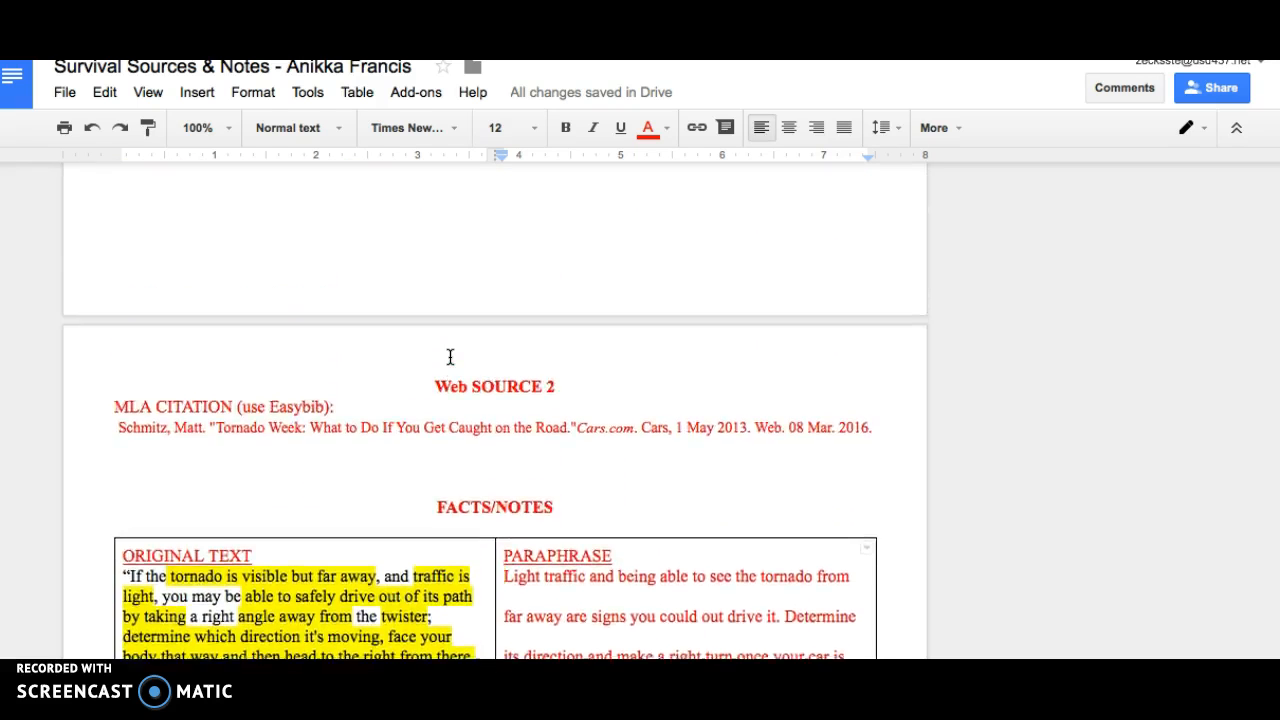
{"action": "scroll", "coordinate": [450, 357], "scroll_direction": "down", "scroll_amount": 7}
{"action": "scroll", "coordinate": [450, 357], "scroll_direction": "up", "scroll_amount": 1}
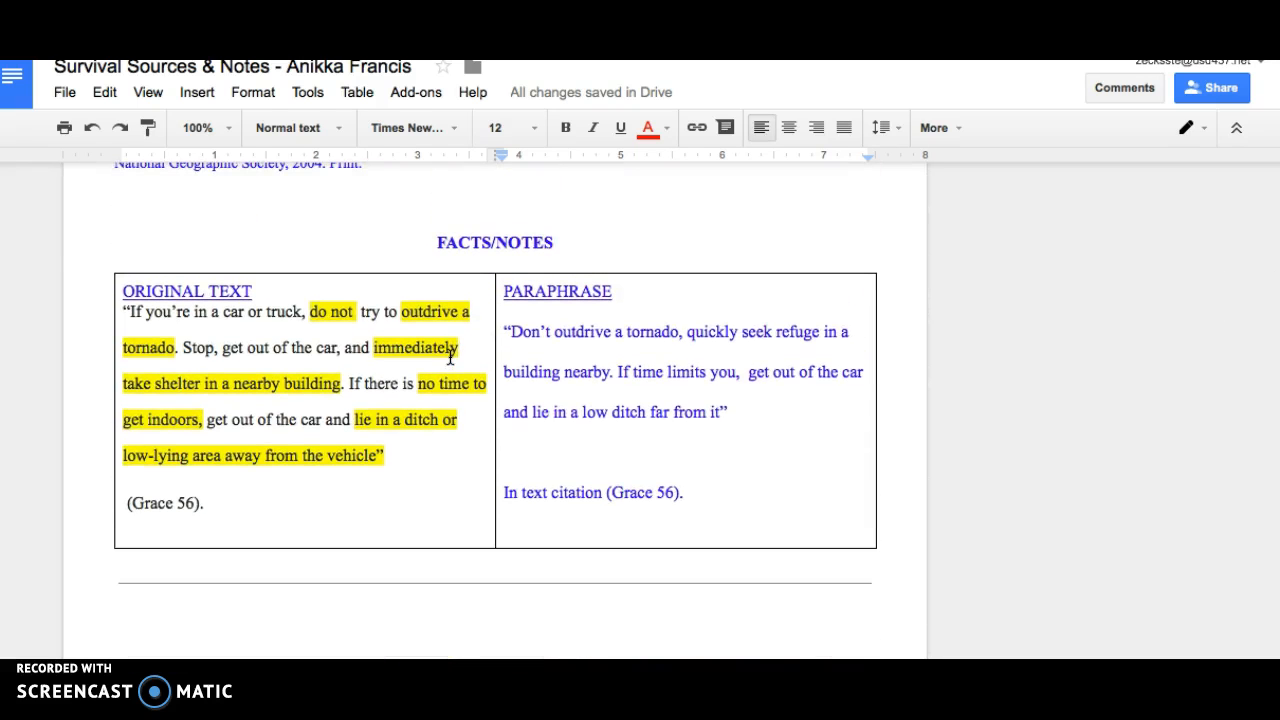
{"action": "scroll", "coordinate": [451, 356], "scroll_direction": "up", "scroll_amount": 1}
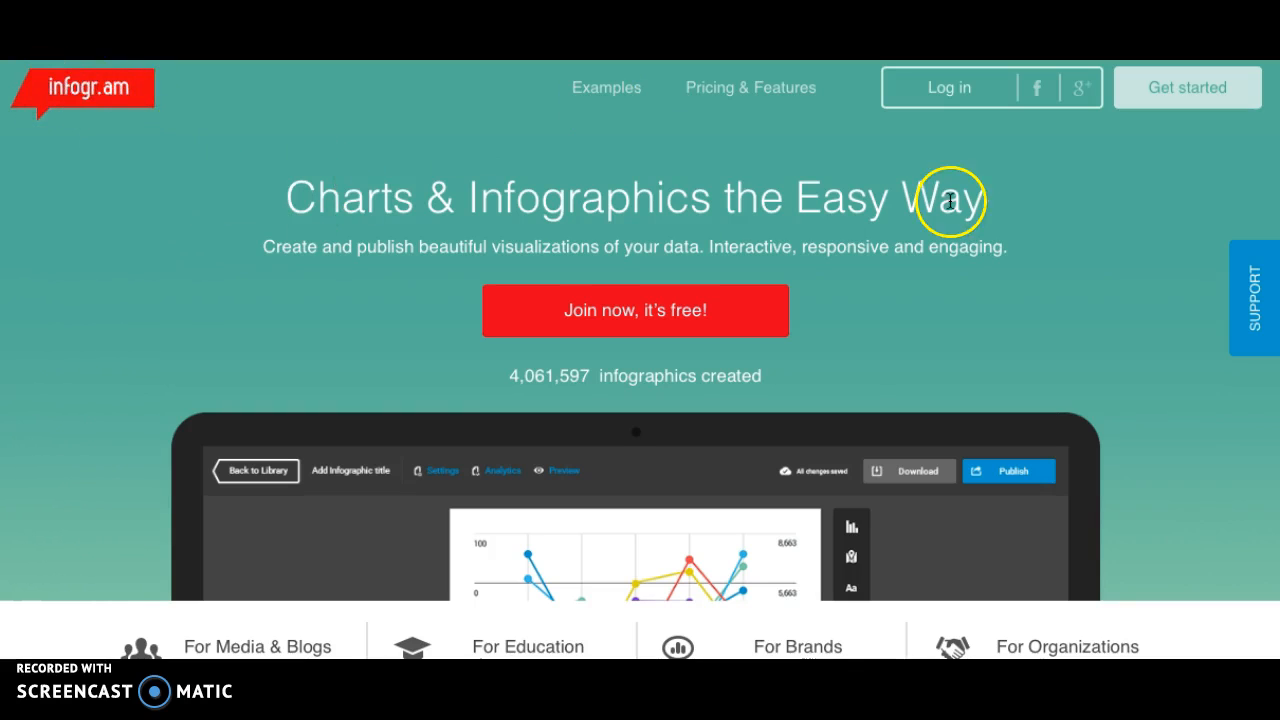
Switch to Infogram and sign in with the library's Google account.
{"action": "left_click", "coordinate": [1085, 104]}
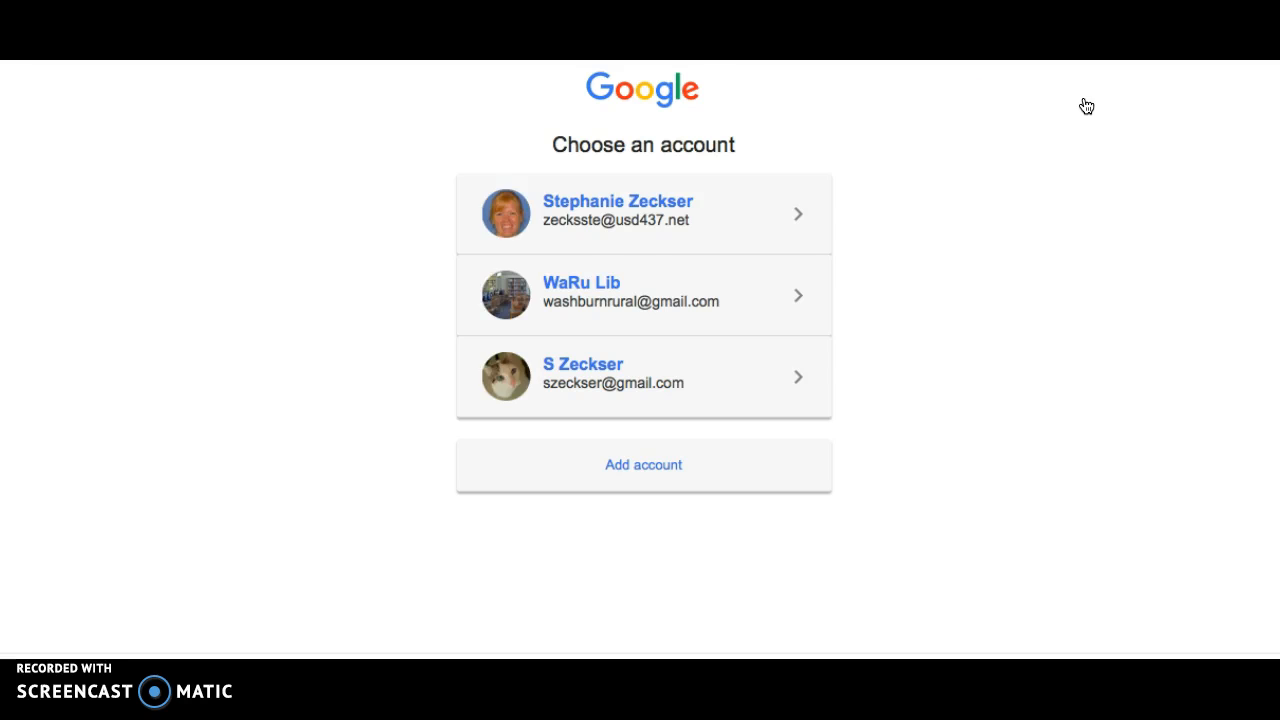
{"action": "left_click", "coordinate": [605, 298]}
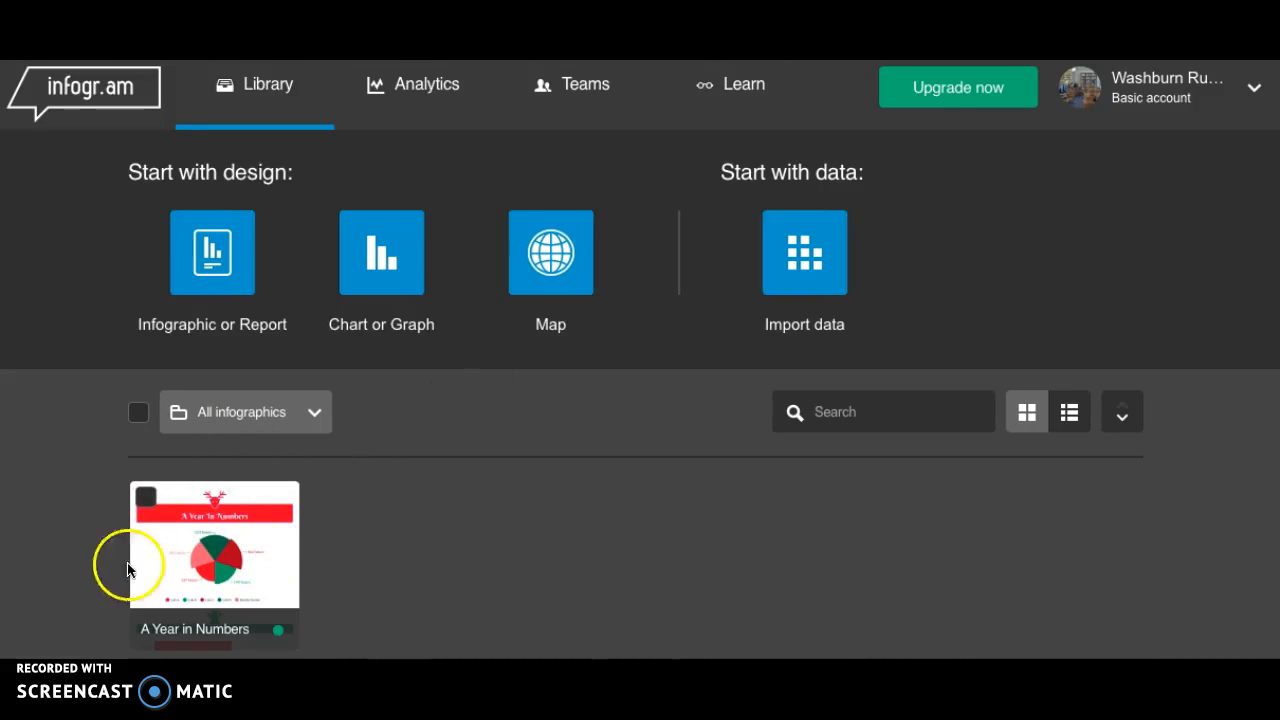
Start a new infographic project using the white theme with greyscale graphics.
{"action": "mouse_move", "coordinate": [228, 477]}
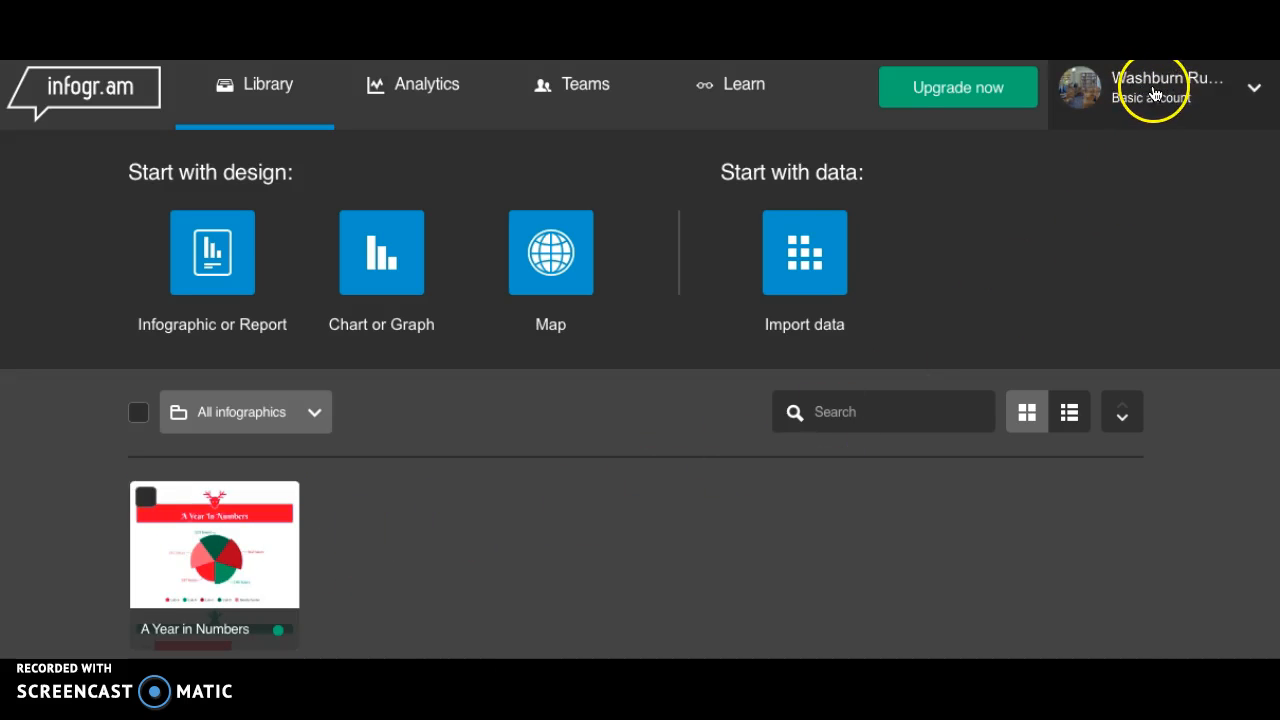
{"action": "left_click", "coordinate": [199, 270]}
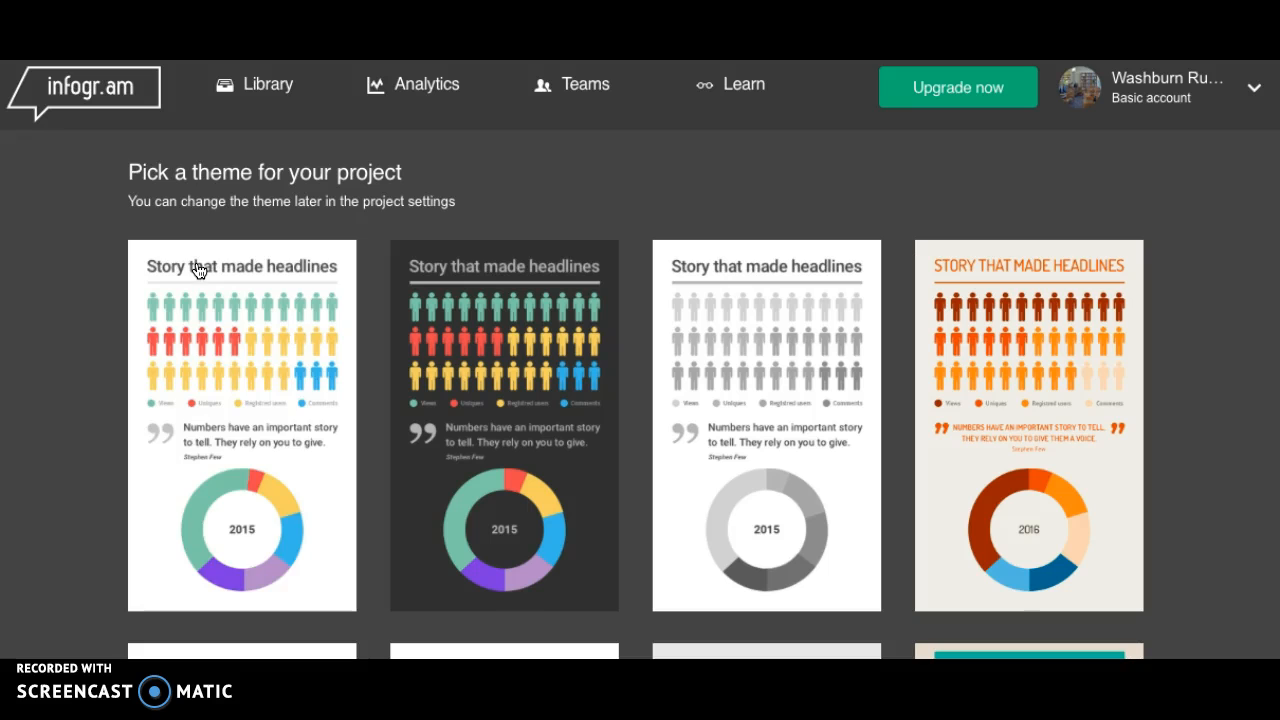
{"action": "scroll", "coordinate": [545, 210], "scroll_direction": "down", "scroll_amount": 2}
{"action": "scroll", "coordinate": [545, 210], "scroll_direction": "up", "scroll_amount": 2}
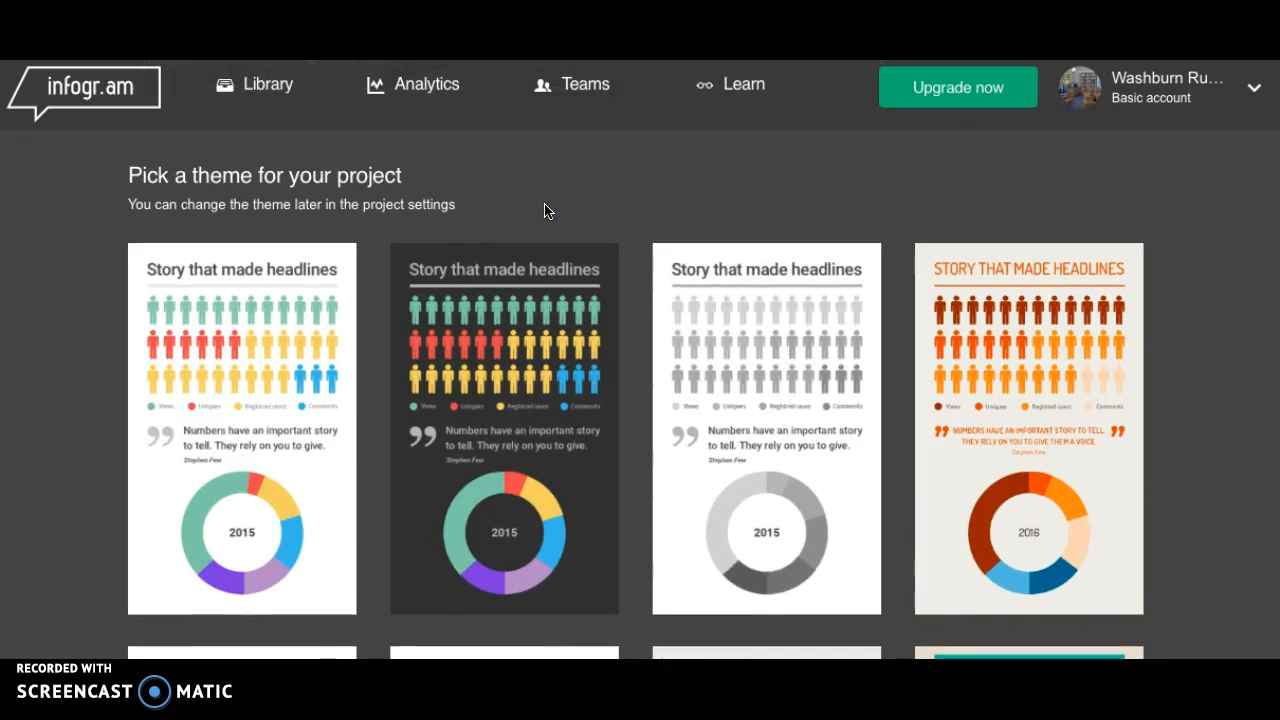
{"action": "left_click", "coordinate": [743, 409]}
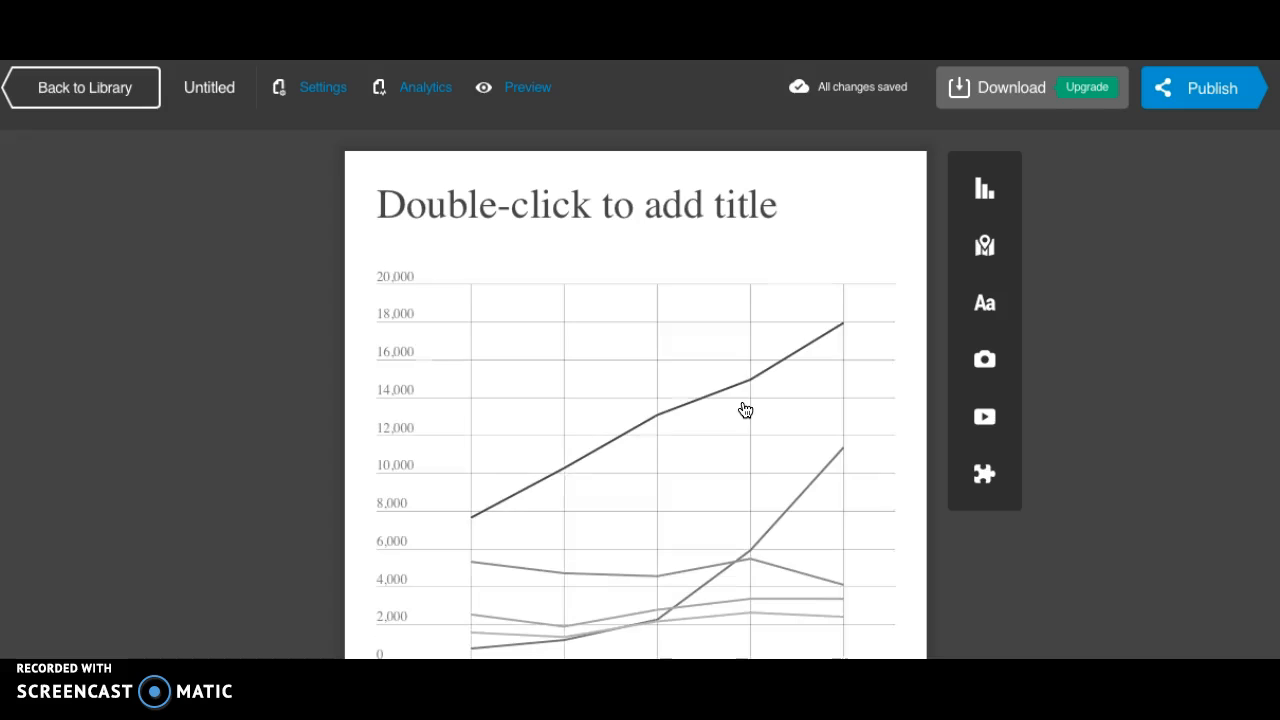
Delete the default line chart beneath the infographic's title.
{"action": "mouse_move", "coordinate": [663, 266]}
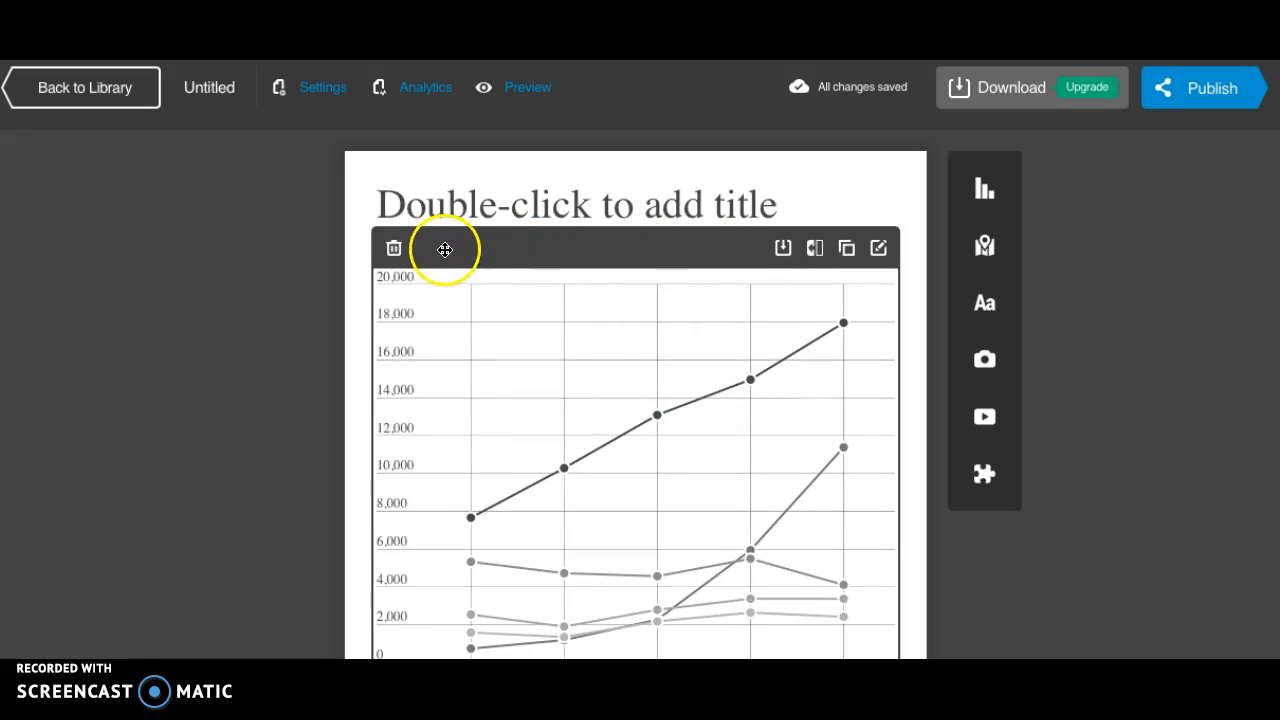
{"action": "left_click", "coordinate": [391, 250]}
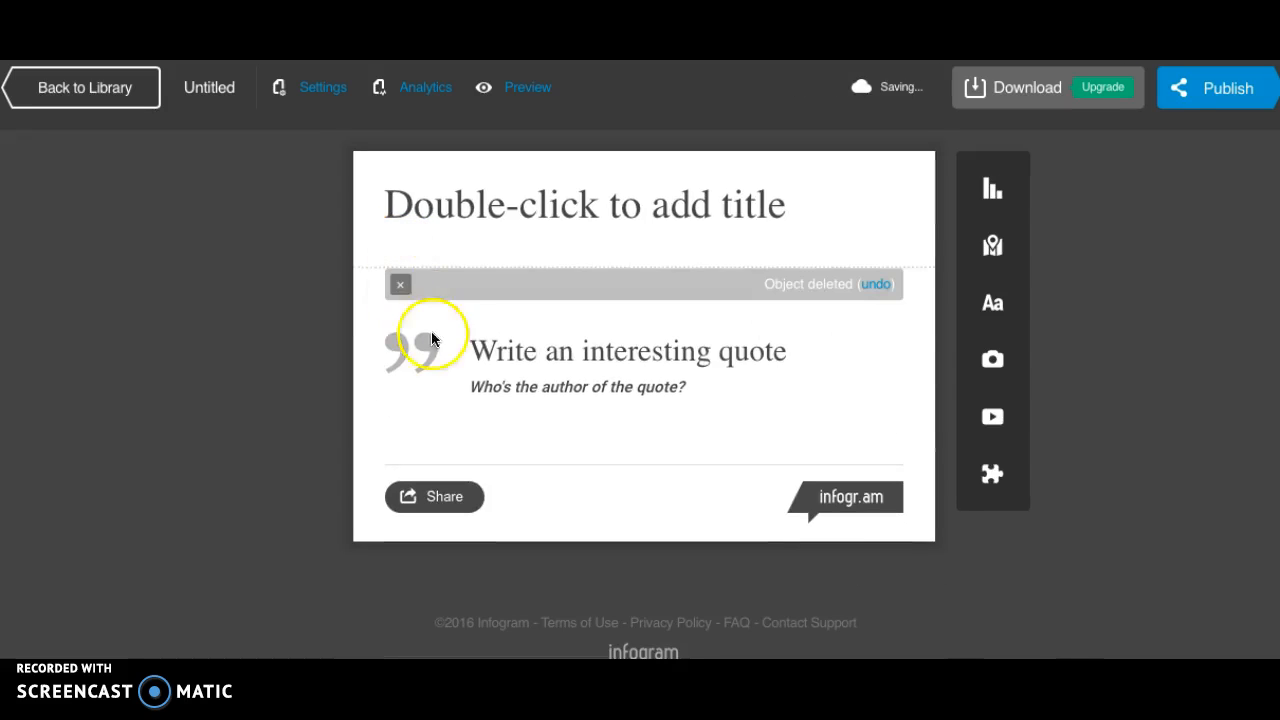
{"action": "mouse_move", "coordinate": [551, 349]}
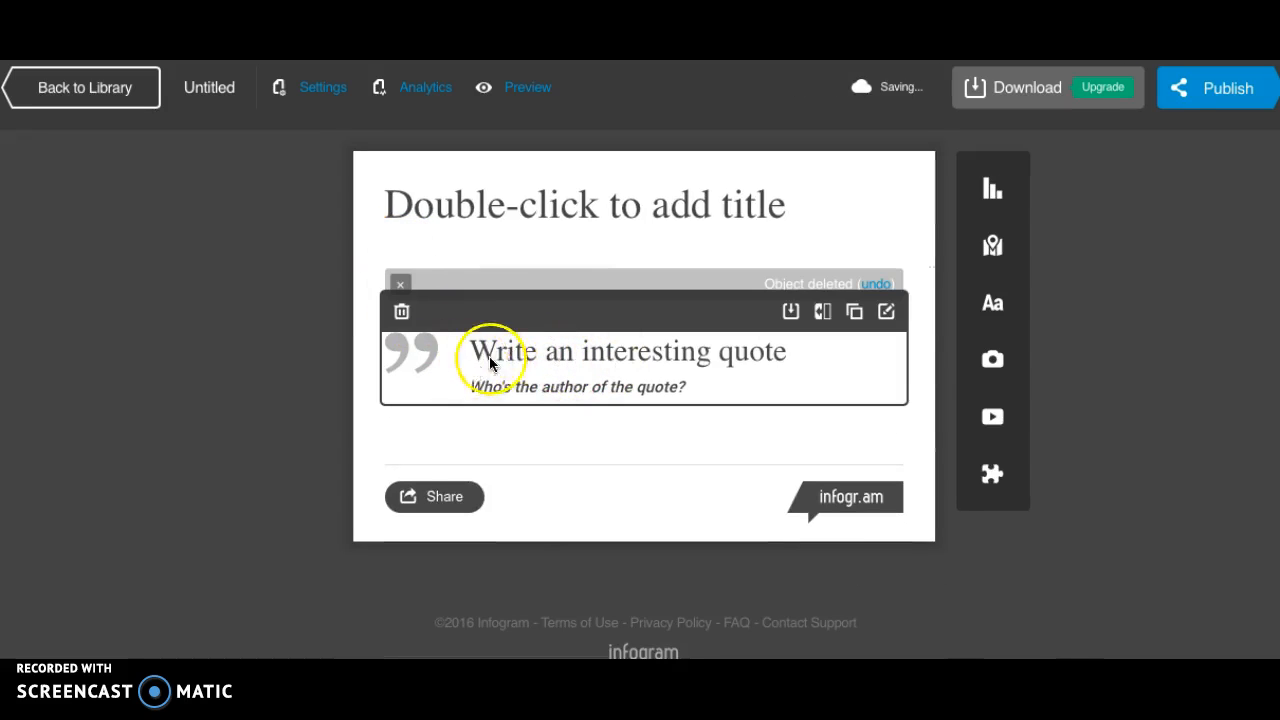
Set the infographic's title to "Surviving a Tornado".
{"action": "mouse_move", "coordinate": [545, 215]}
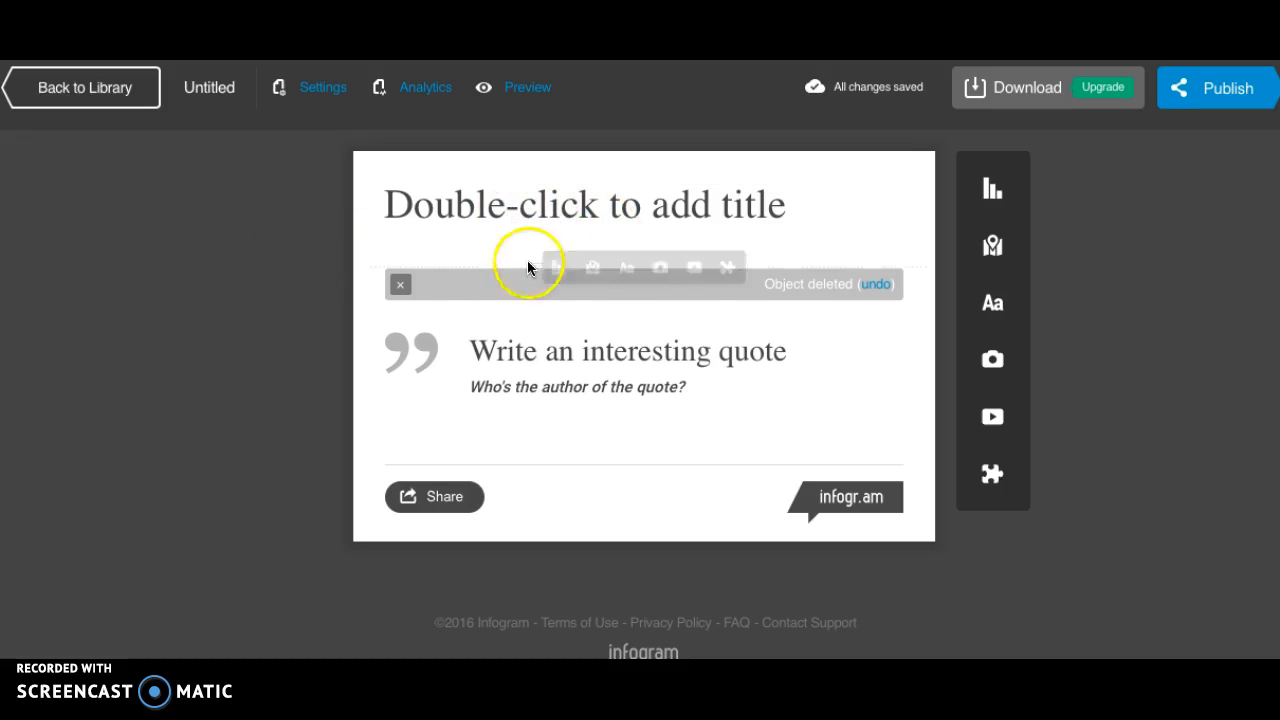
{"action": "double_click", "coordinate": [632, 210]}
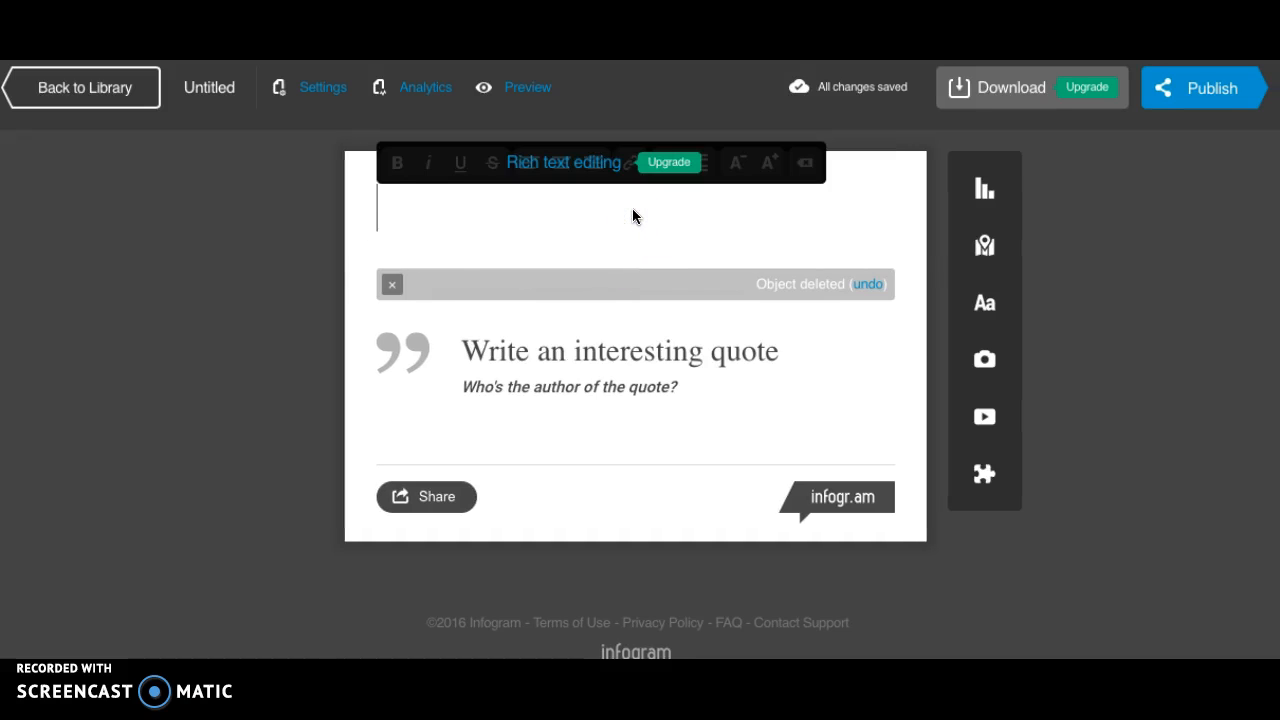
{"action": "type", "text": "Surviging"}
{"action": "key", "text": "BackSpace"}
{"action": "key", "text": "BackSpace"}
{"action": "key", "text": "BackSpace"}
{"action": "key", "text": "BackSpace"}
{"action": "type", "text": "ng"}
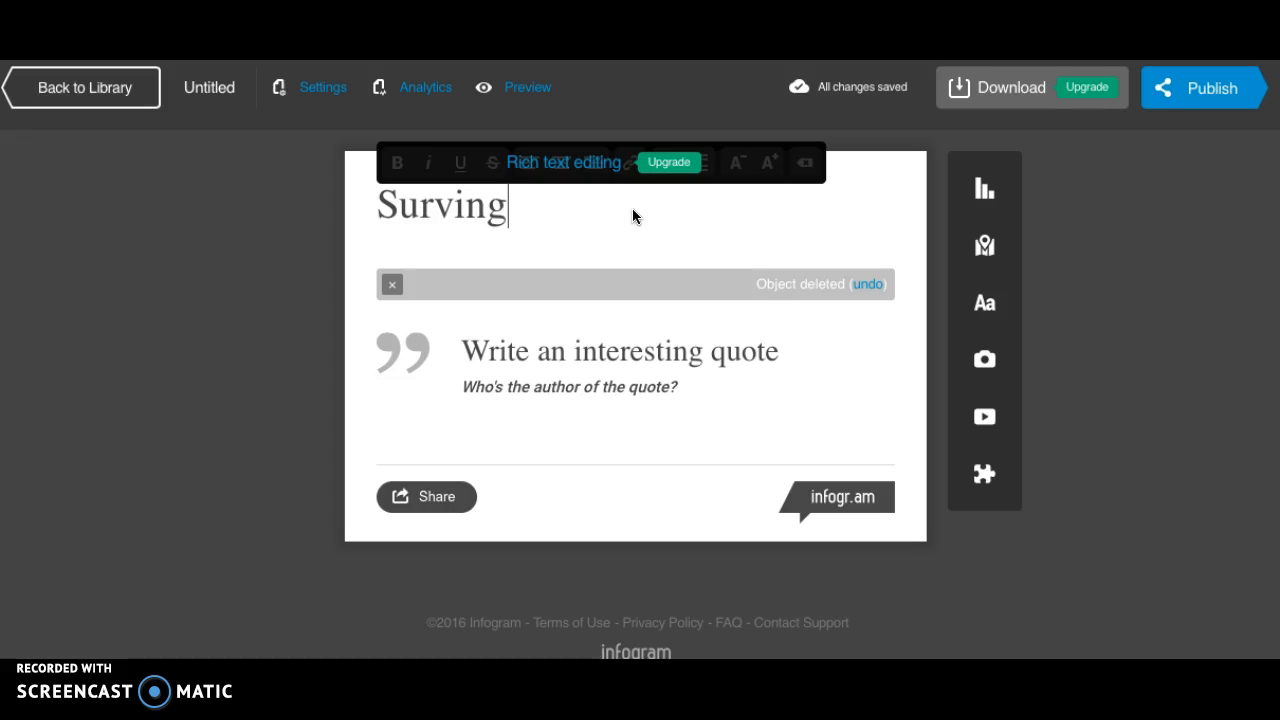
{"action": "key", "text": "BackSpace"}
{"action": "key", "text": "BackSpace"}
{"action": "key", "text": "BackSpace"}
{"action": "type", "text": "iving"}
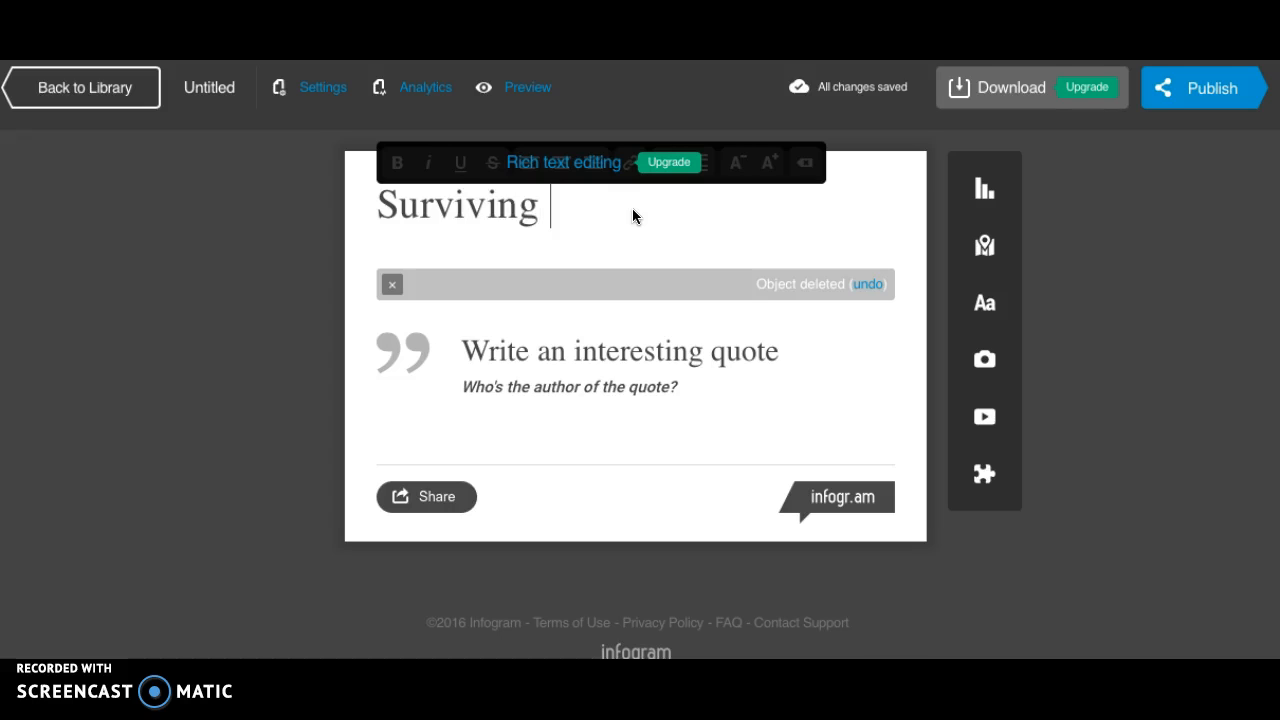
{"action": "type", "text": " a Tornado"}
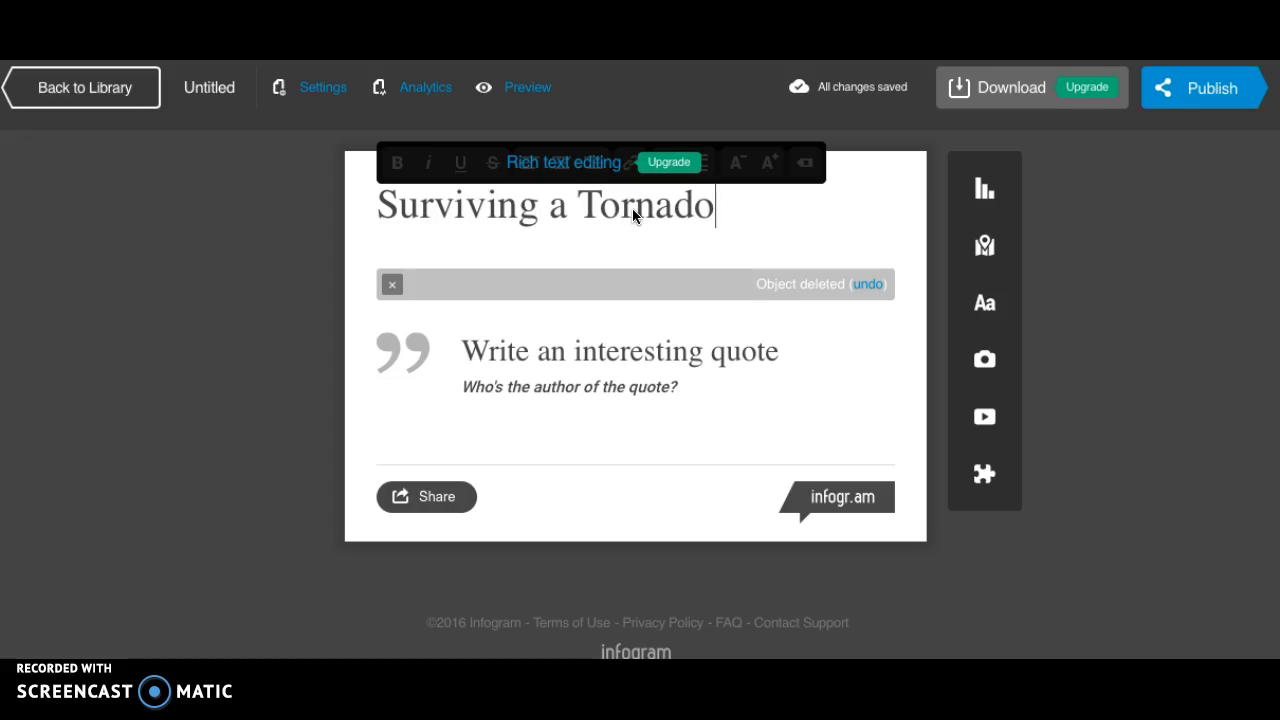
Insert a subtitle reading "By" followed by the author's name, and place it above the quote.
{"action": "left_click", "coordinate": [992, 310]}
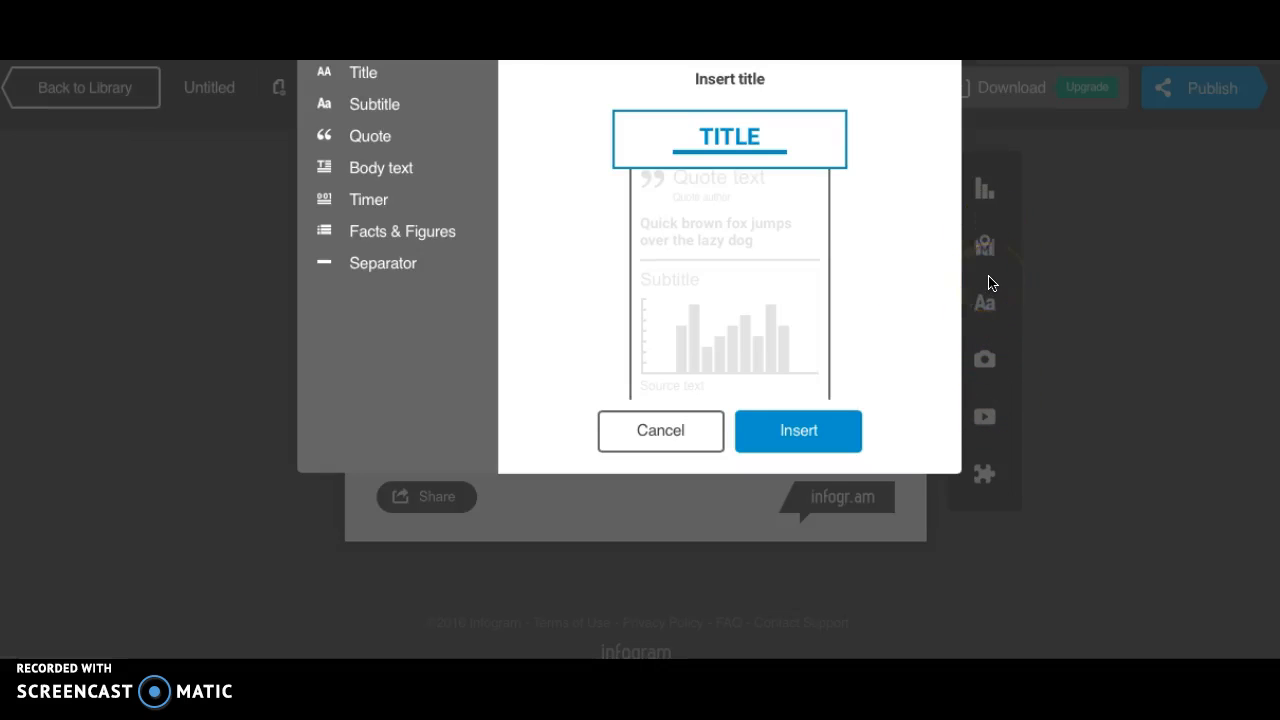
{"action": "left_click", "coordinate": [401, 108]}
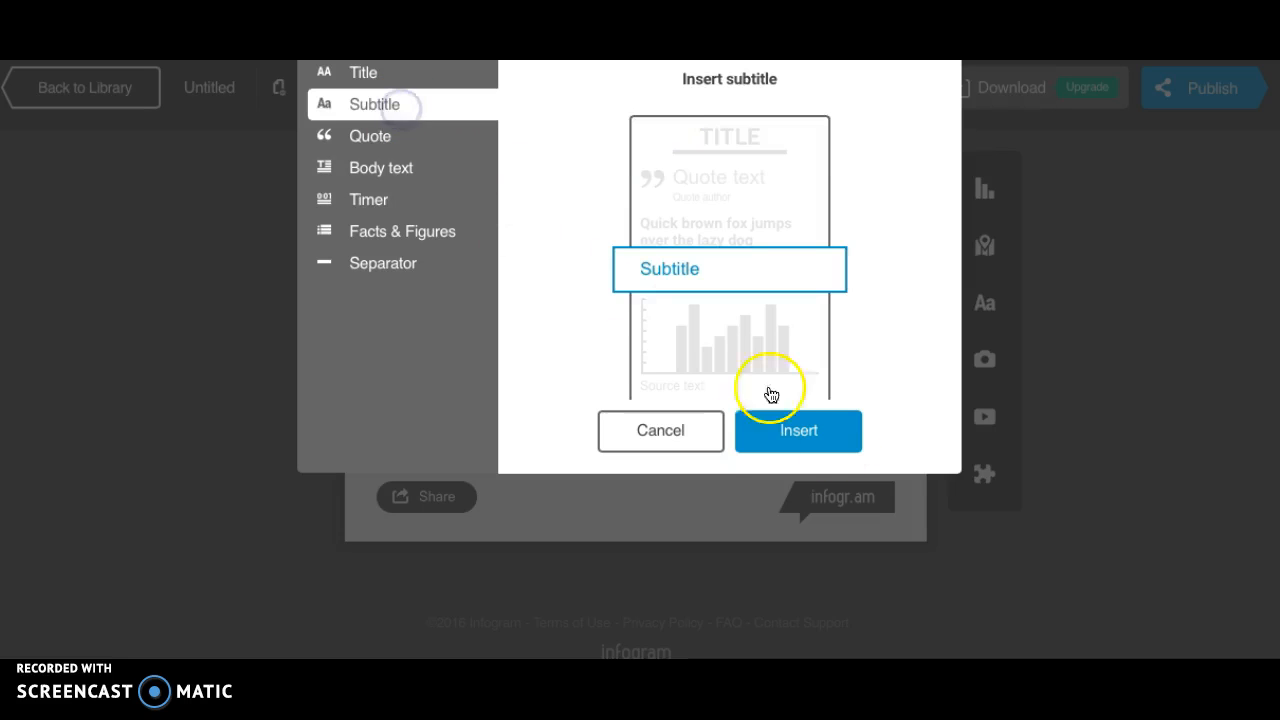
{"action": "left_click", "coordinate": [805, 440]}
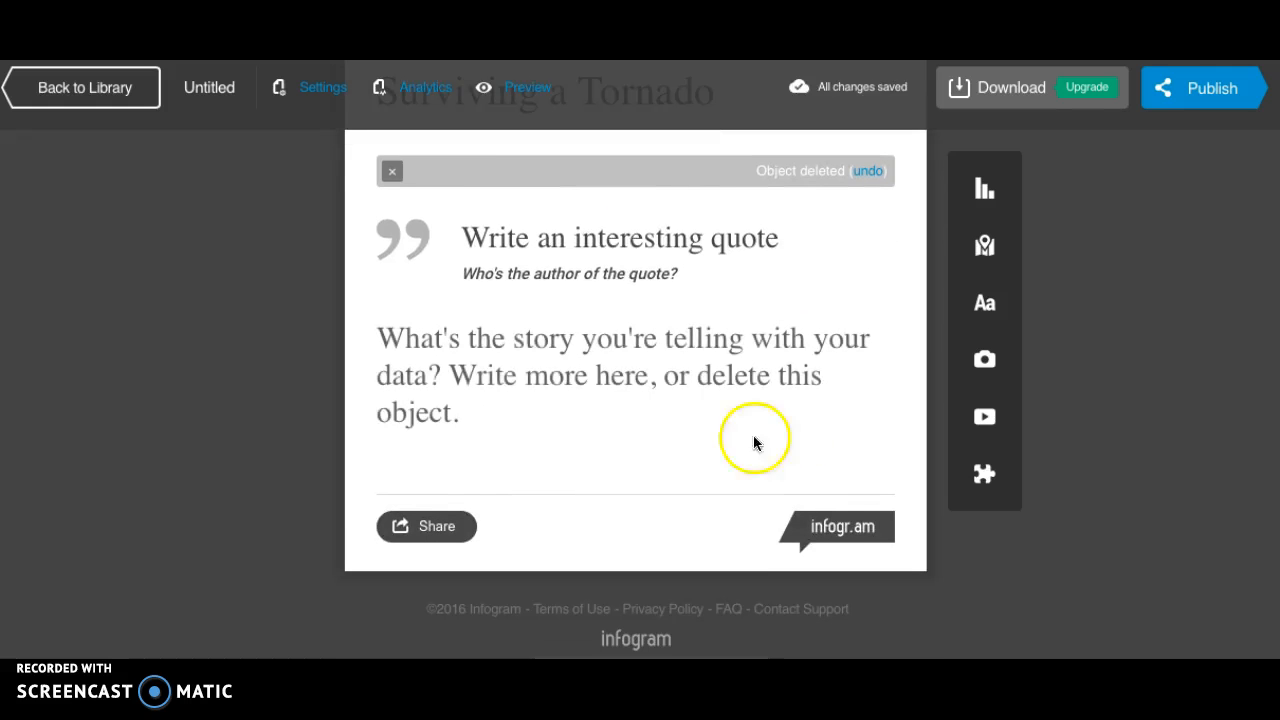
{"action": "left_click", "coordinate": [512, 375]}
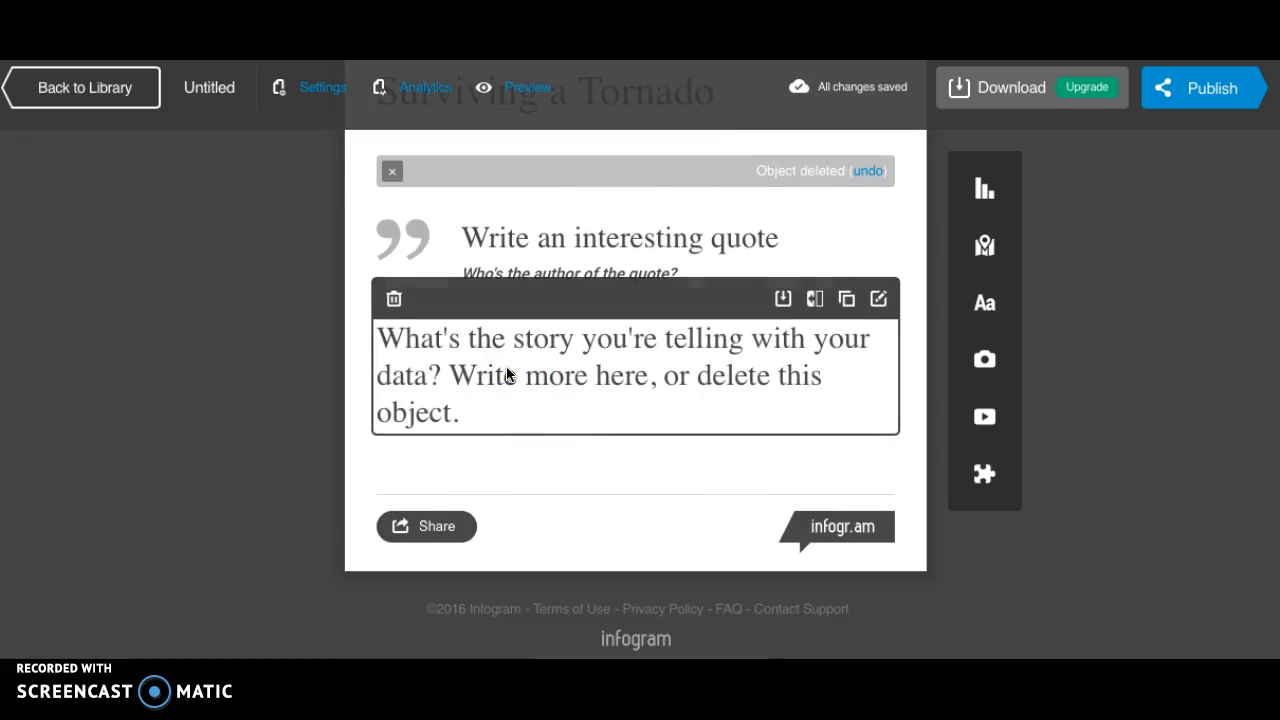
{"action": "left_click", "coordinate": [606, 372]}
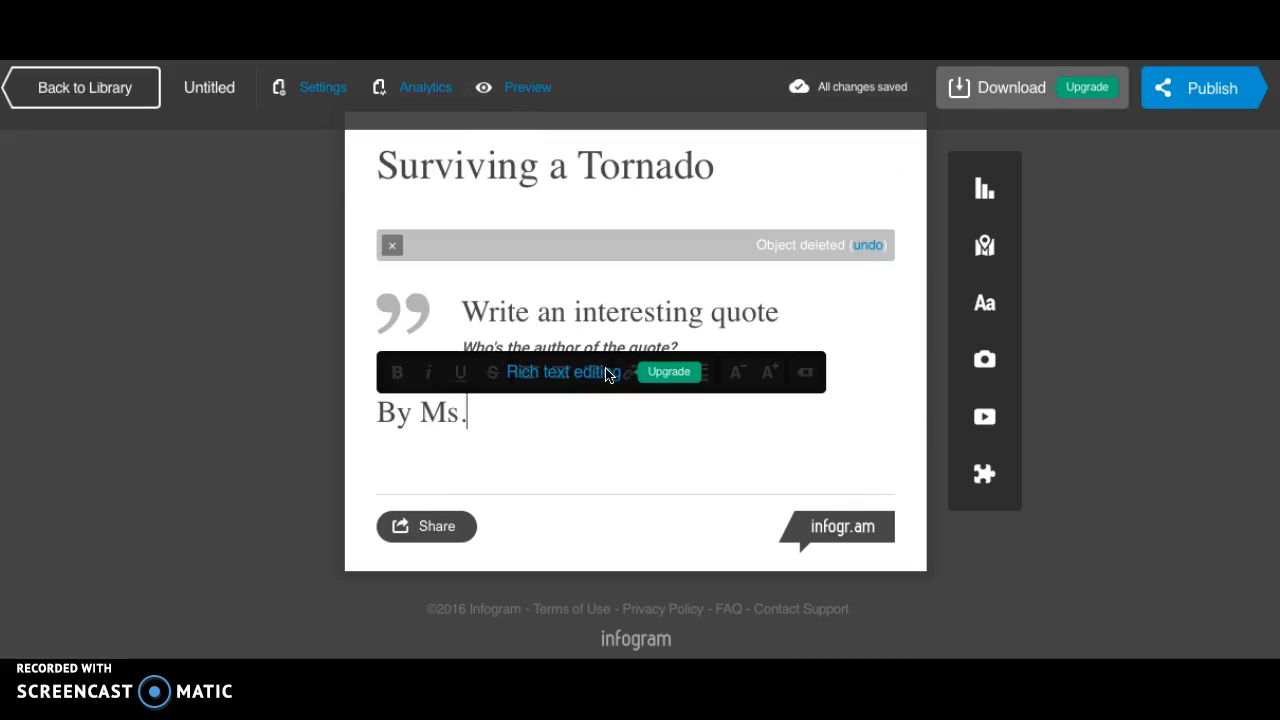
{"action": "left_click", "coordinate": [291, 437]}
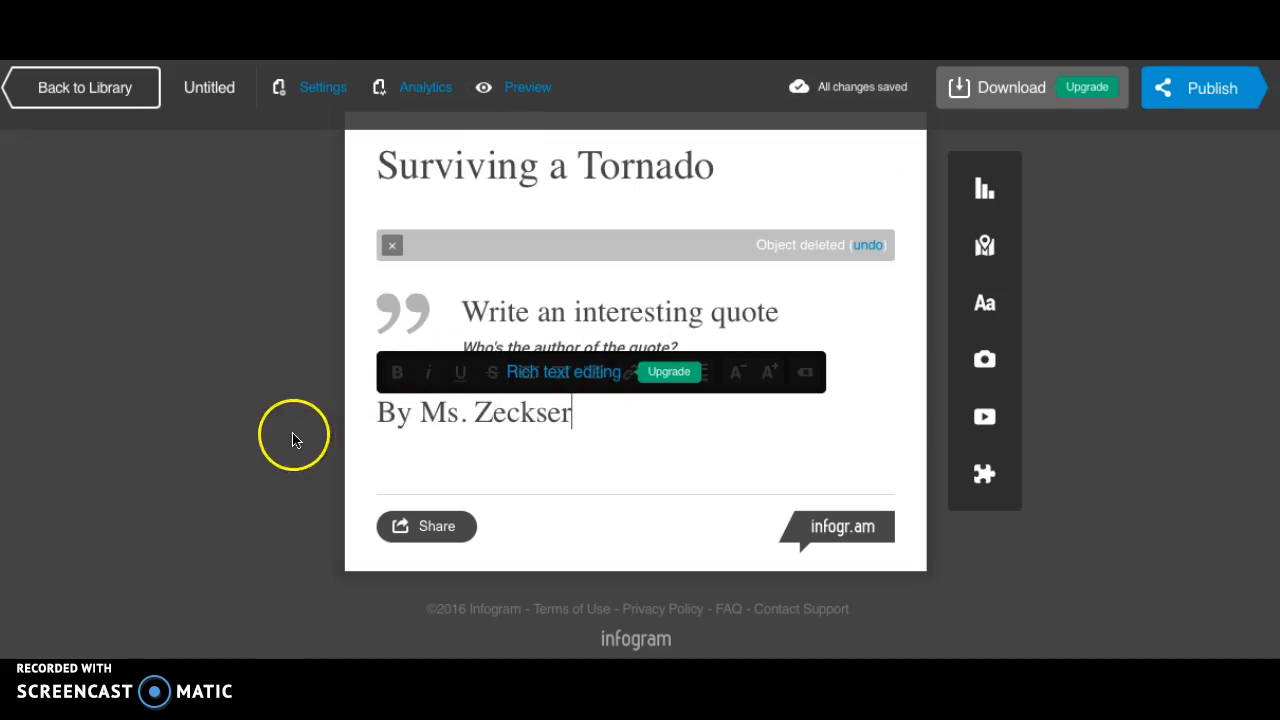
{"action": "left_click", "coordinate": [528, 404]}
{"action": "left_click_drag", "start_coordinate": [691, 371], "coordinate": [654, 317]}
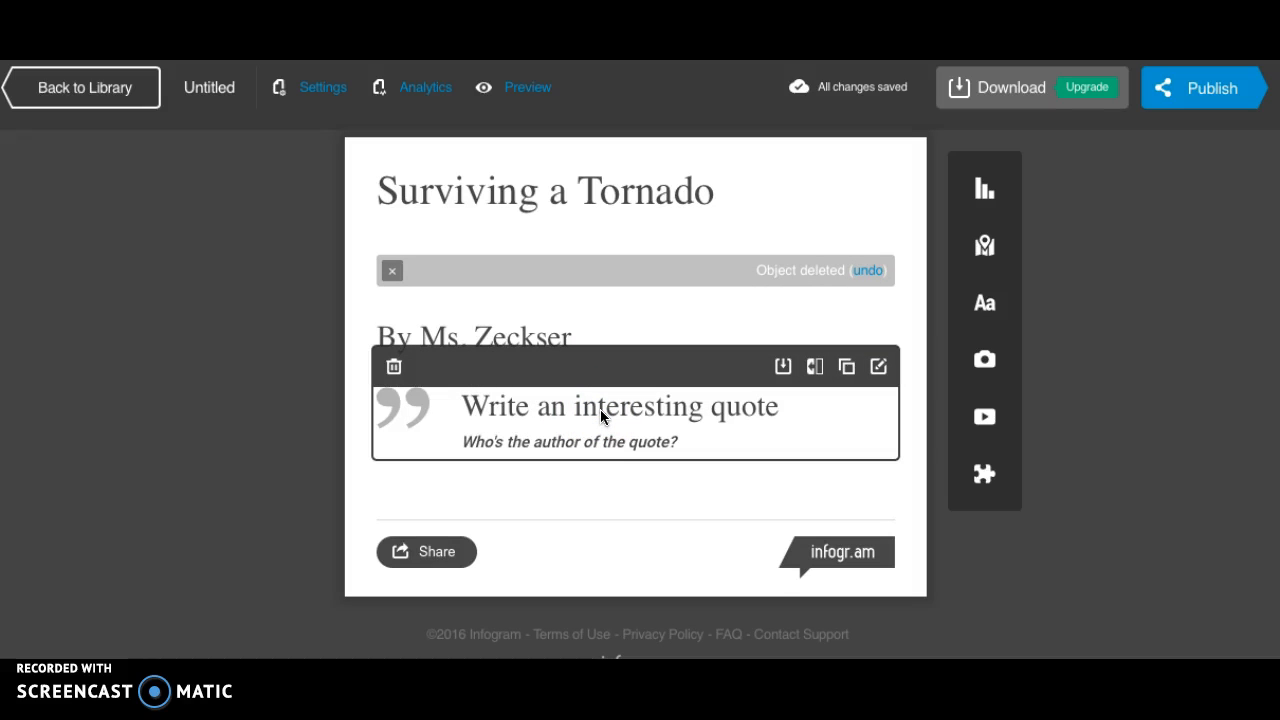
Set the quote's text to "How do you survive a tornado?".
{"action": "left_click", "coordinate": [565, 411]}
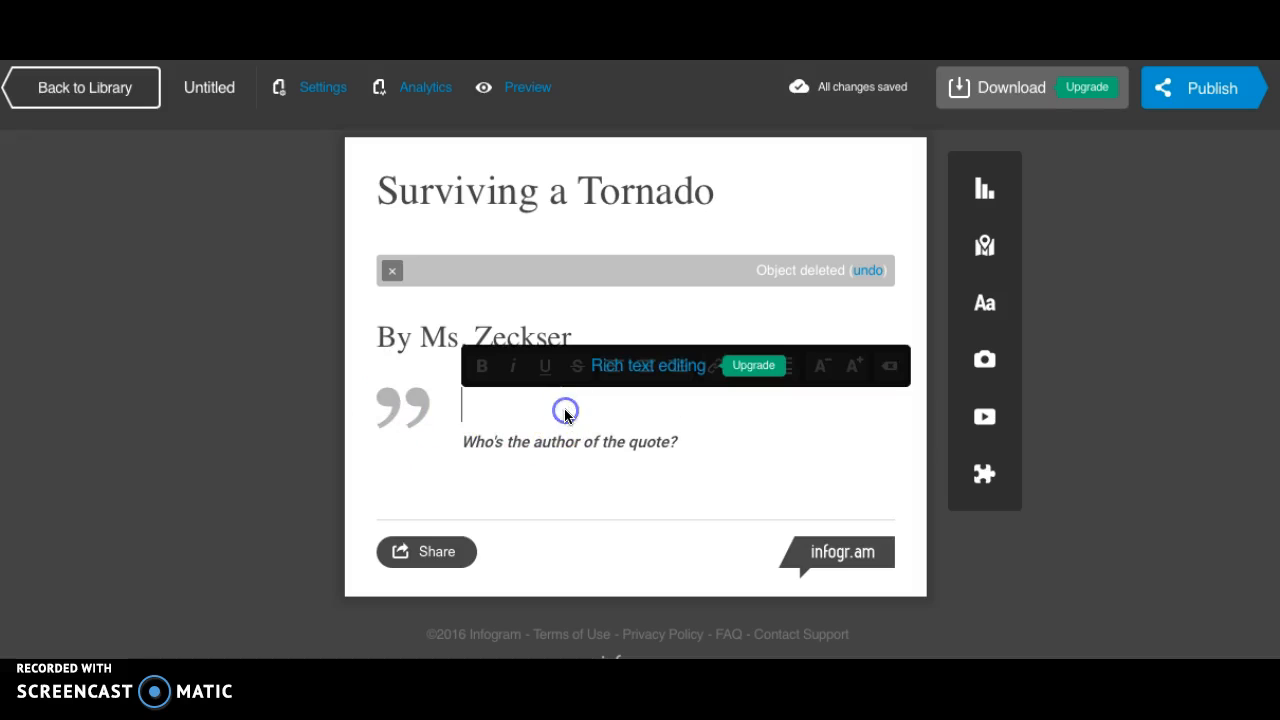
{"action": "type", "text": "How do yo"}
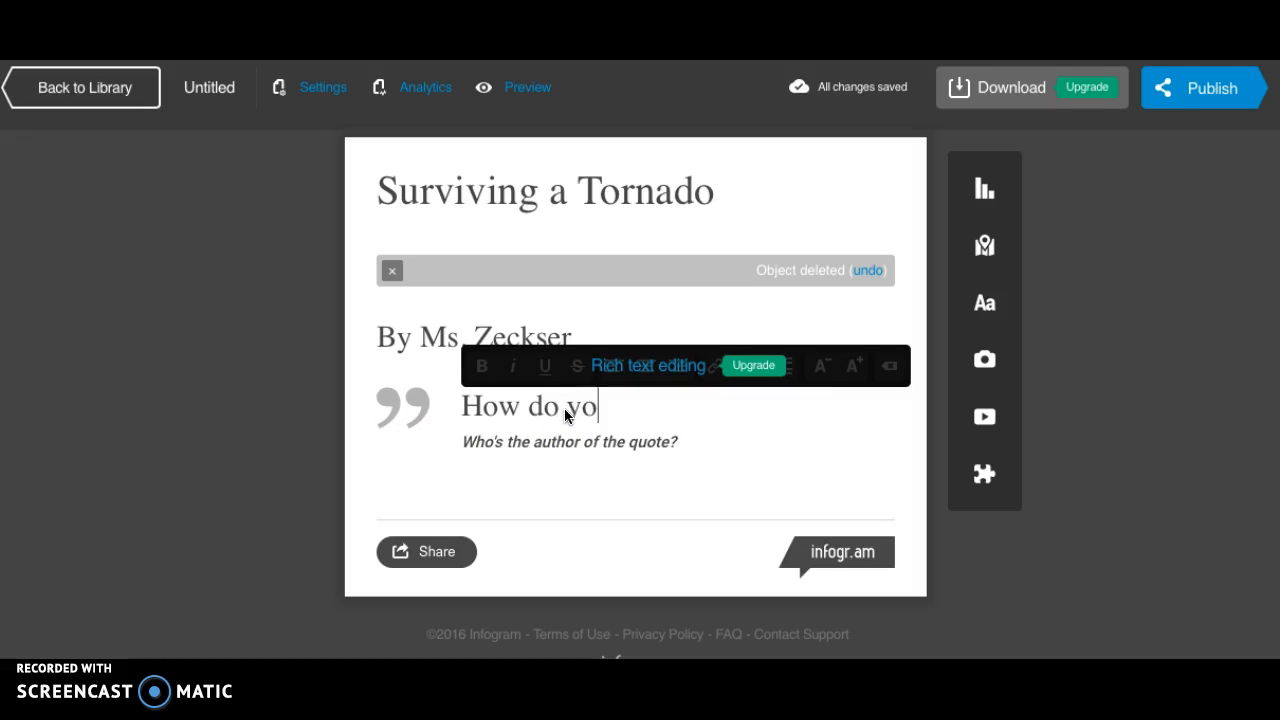
{"action": "type", "text": "u survive a tornado?"}
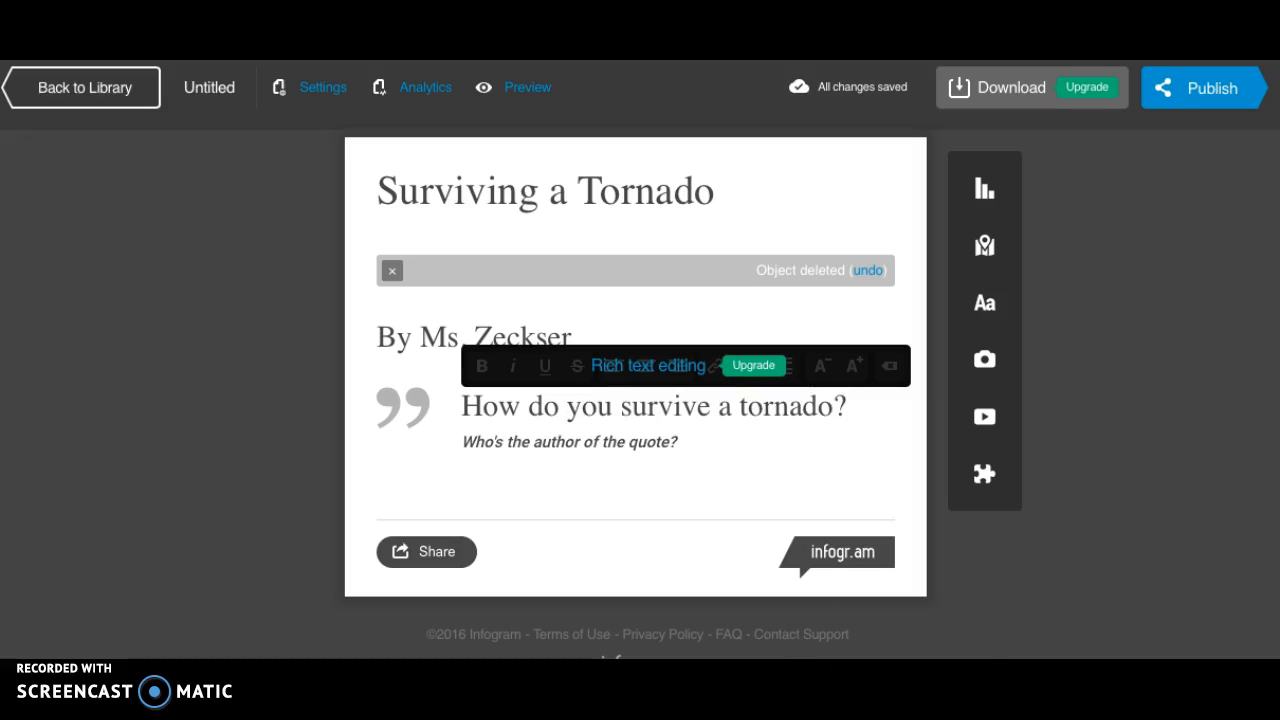
{"action": "left_click", "coordinate": [1126, 565]}
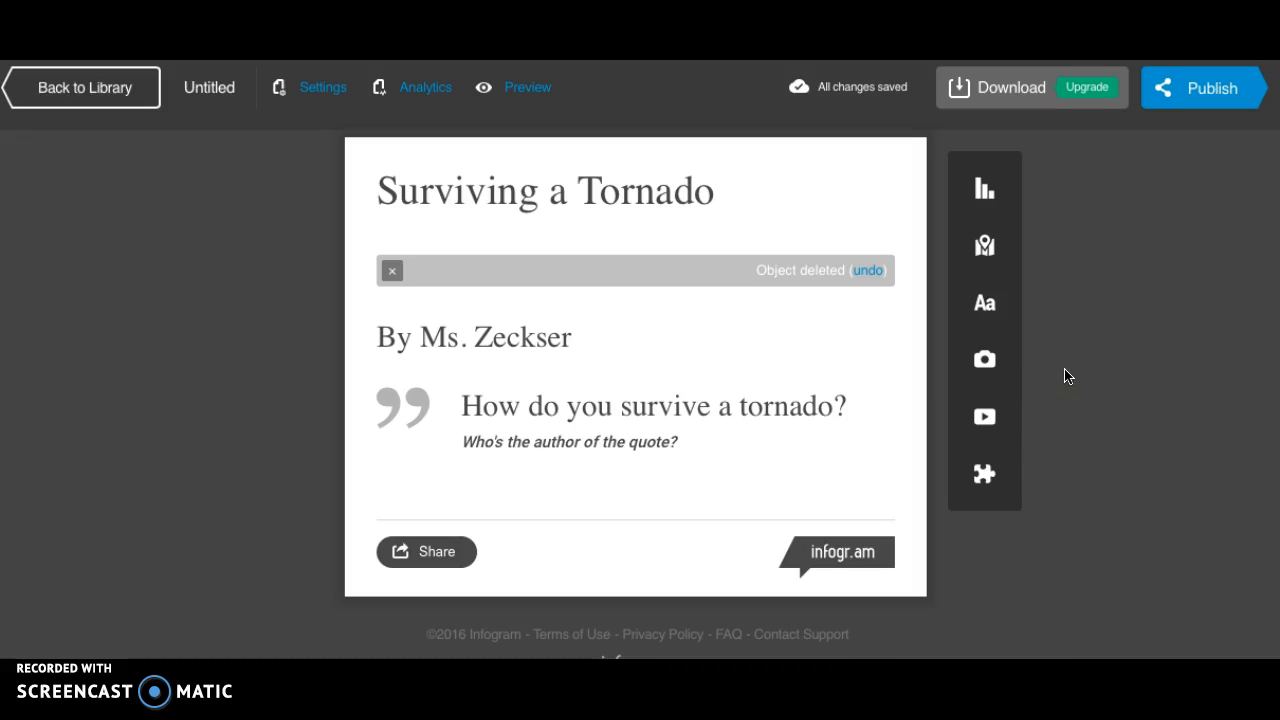
Insert a body text block beneath the quote.
{"action": "left_click", "coordinate": [999, 320]}
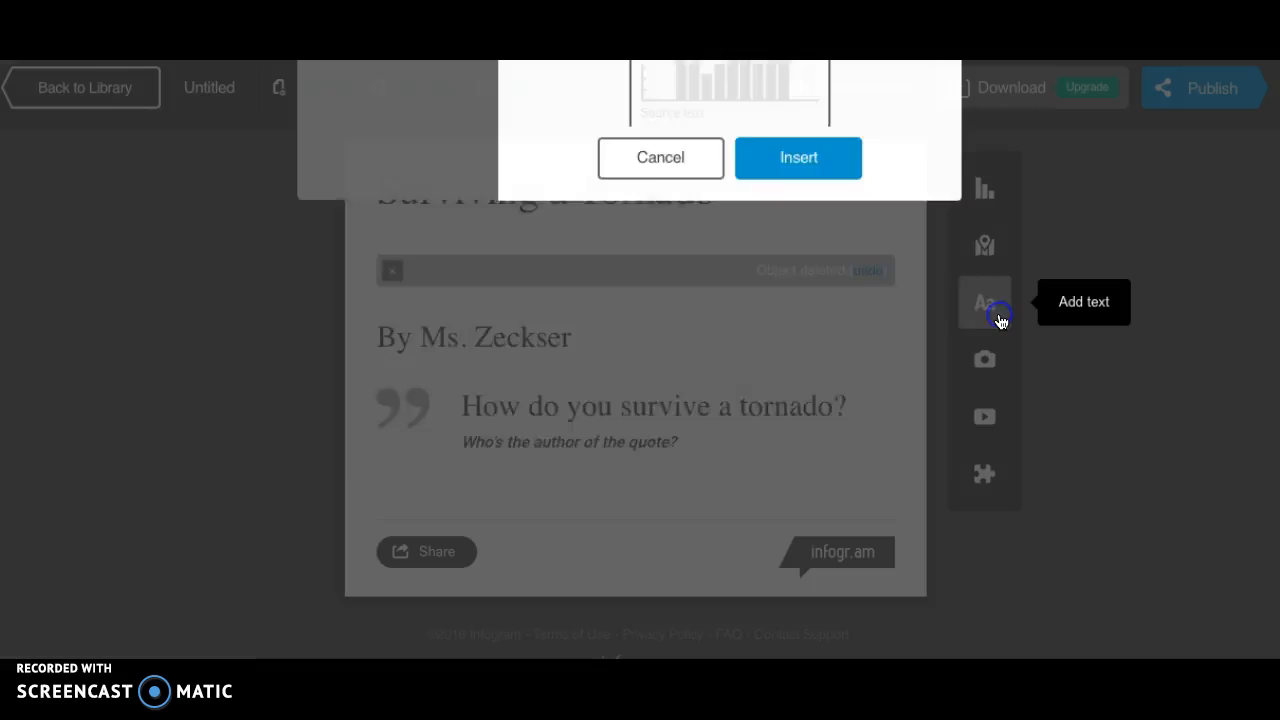
{"action": "left_click", "coordinate": [422, 172]}
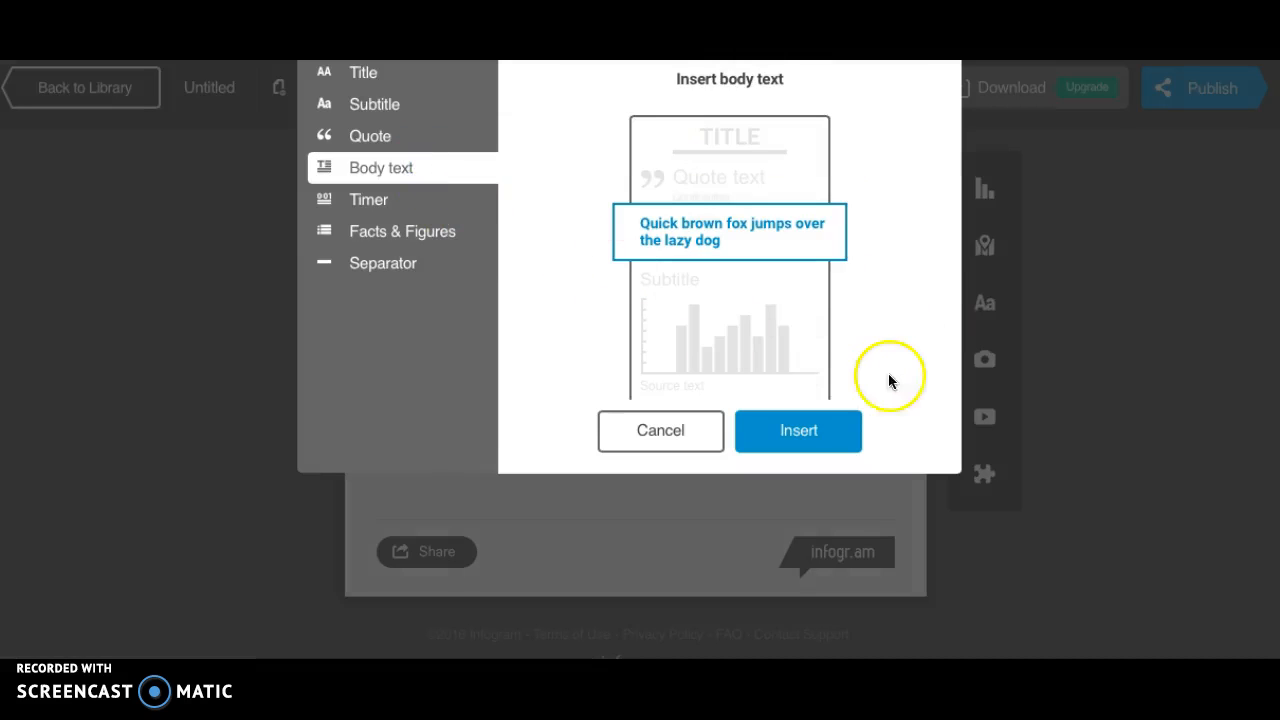
{"action": "left_click", "coordinate": [780, 446]}
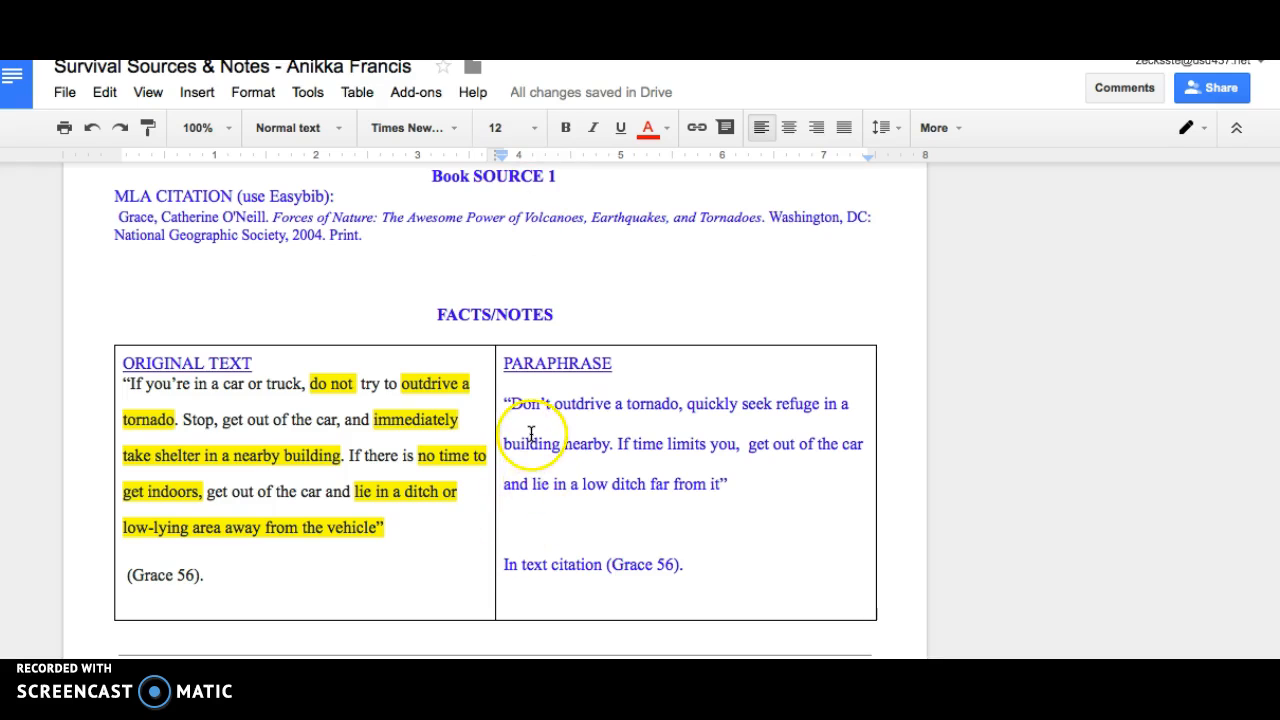
Copy the Book Source 1 paraphrase, without its quotation marks, from the Google Docs notes into the infographic's body text block.
{"action": "left_click", "coordinate": [534, 430]}
{"action": "left_click", "coordinate": [512, 405]}
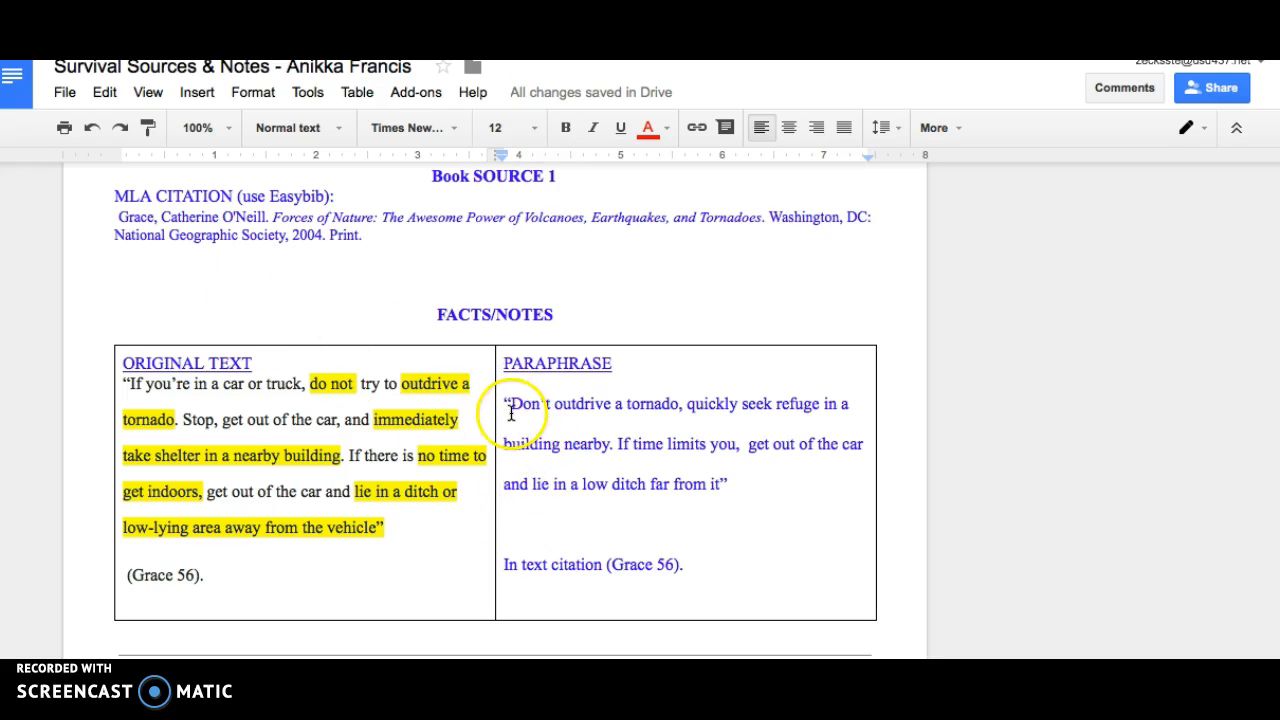
{"action": "left_click_drag", "start_coordinate": [543, 413], "coordinate": [724, 481]}
{"action": "key", "text": "ctrl+c"}
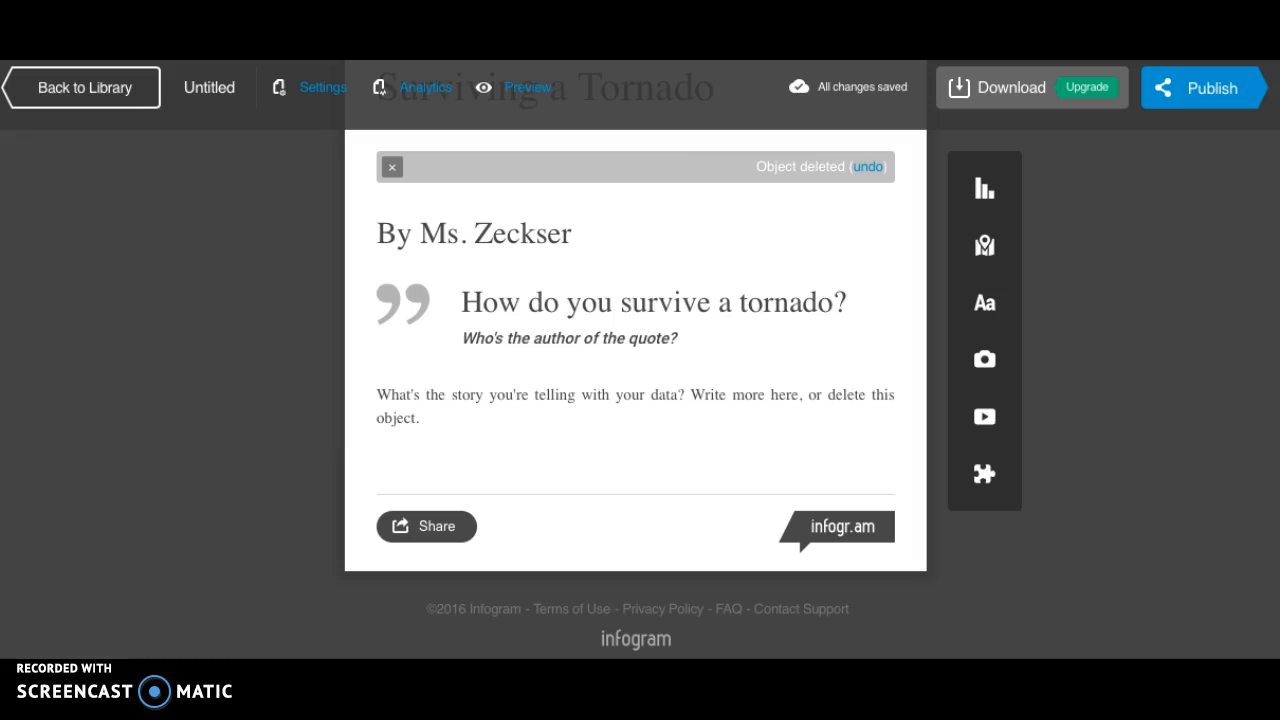
{"action": "left_click", "coordinate": [521, 477]}
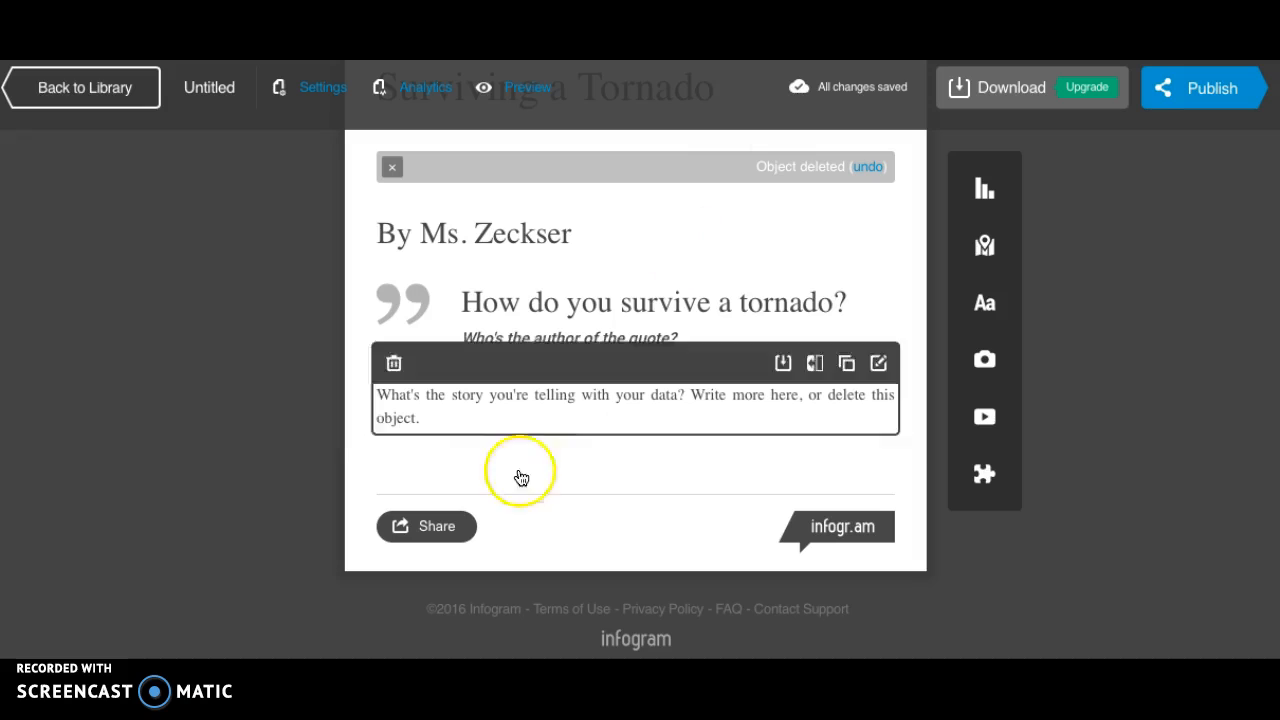
{"action": "left_click", "coordinate": [466, 394]}
{"action": "key", "text": "ctrl+v"}
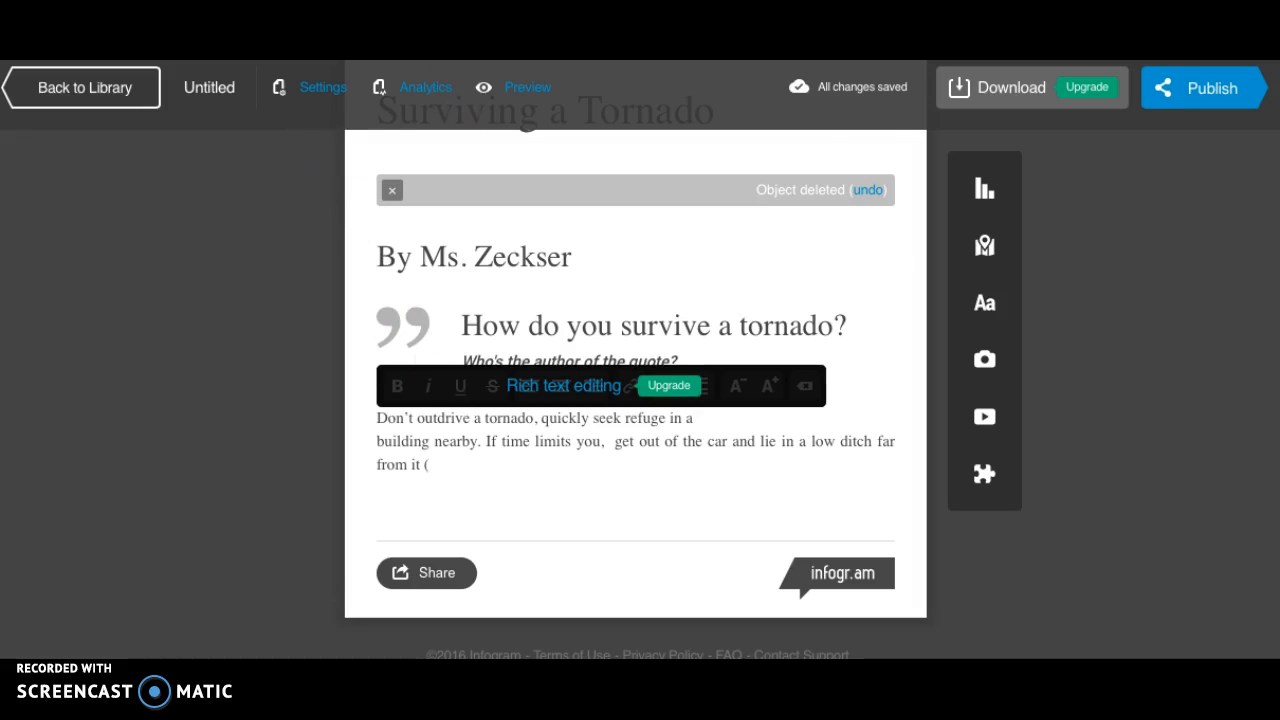
Check the paraphrase's in-text citation in the Google Docs notes and append the author's surname and page 56 in parentheses in Infogram.
{"action": "key", "text": "ctrl+Tab"}
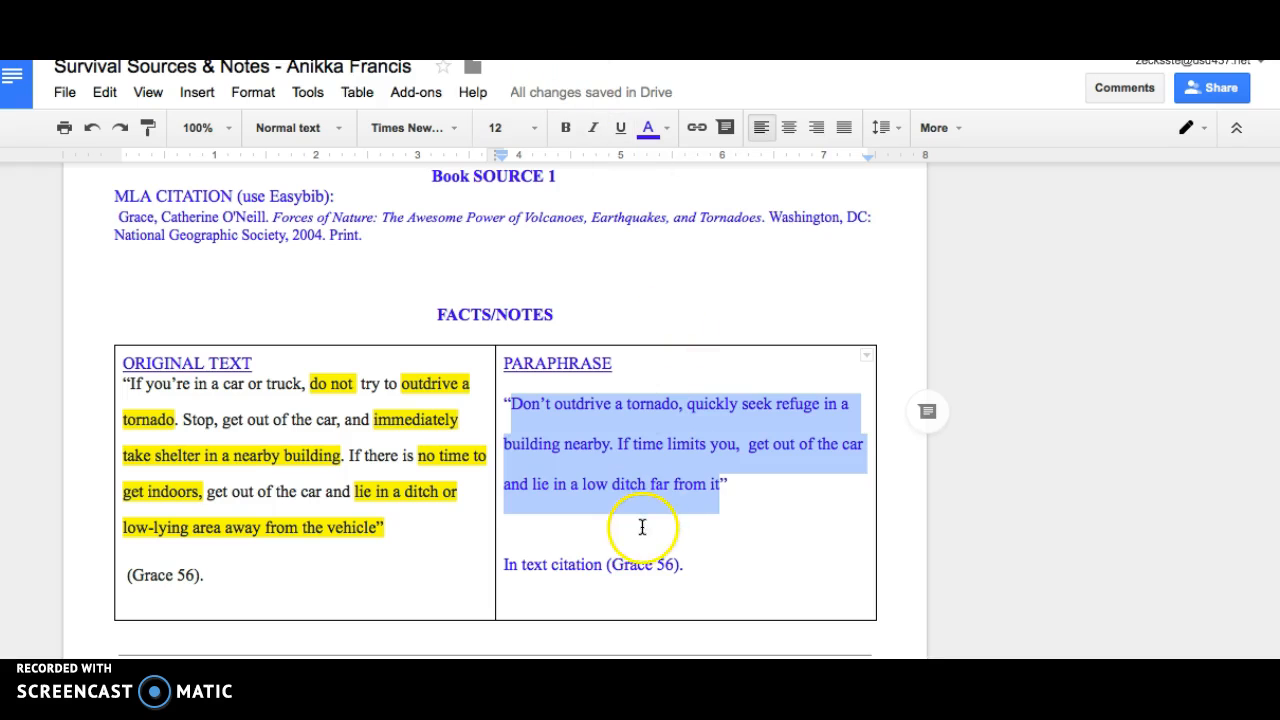
{"action": "left_click", "coordinate": [680, 566]}
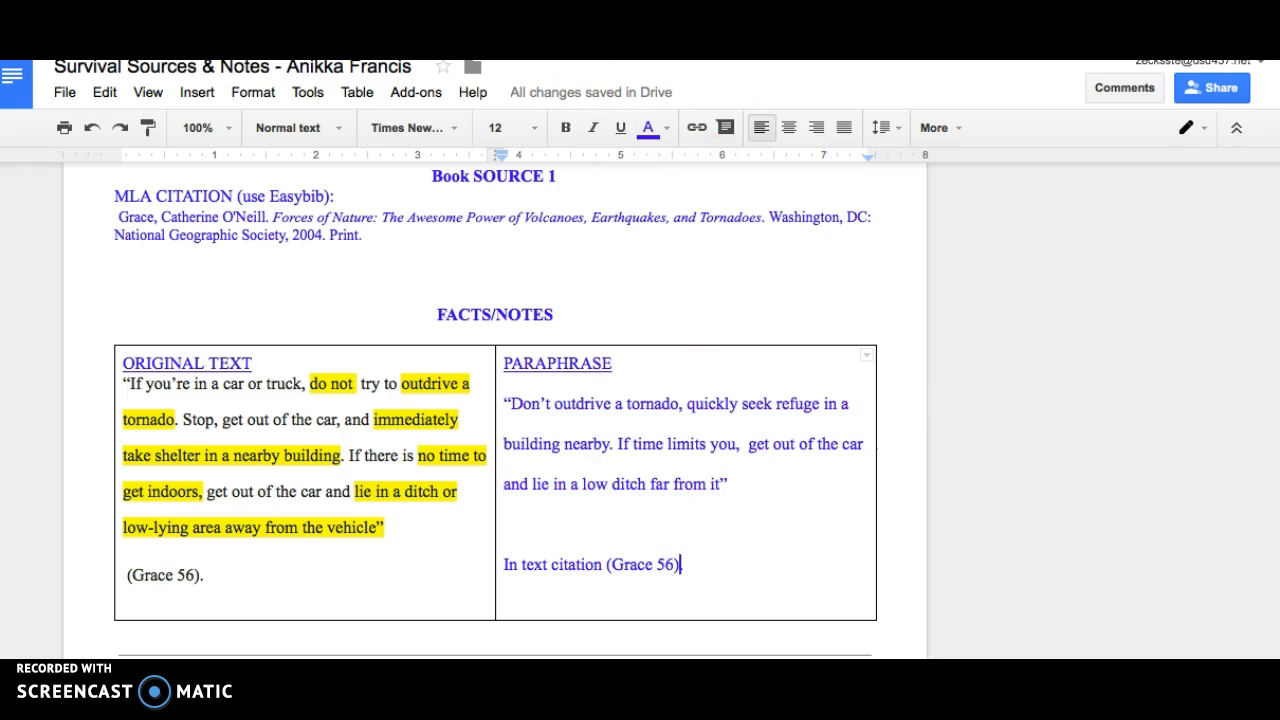
{"action": "key", "text": "ctrl+Tab"}
{"action": "type", "text": "("}
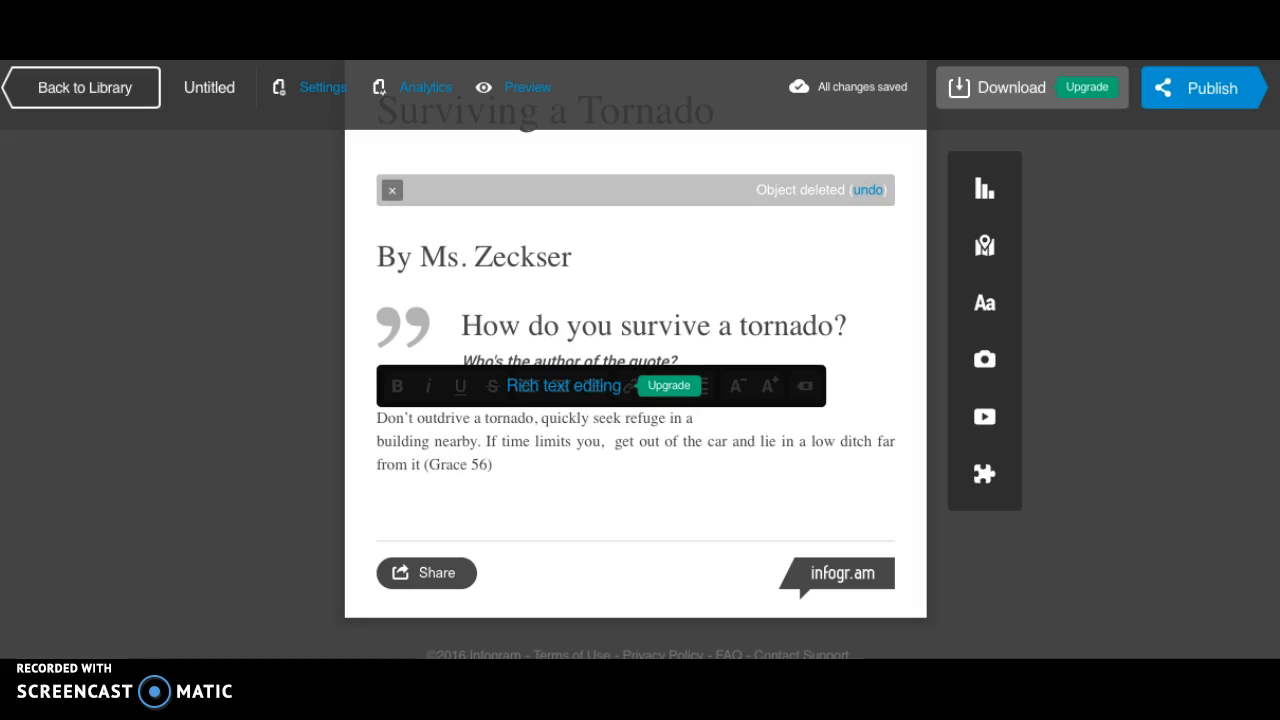
{"action": "left_click", "coordinate": [1063, 343]}
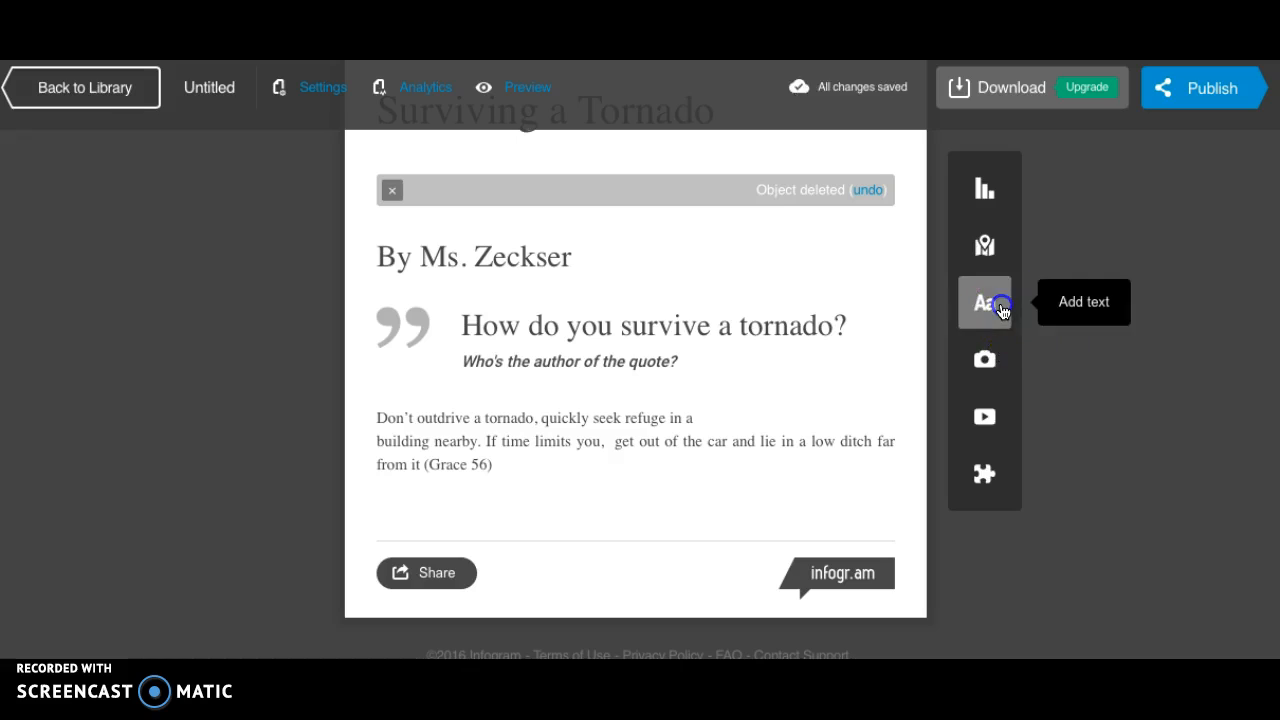
Insert a second body text block beneath the paraphrased paragraph.
{"action": "left_click", "coordinate": [1001, 311]}
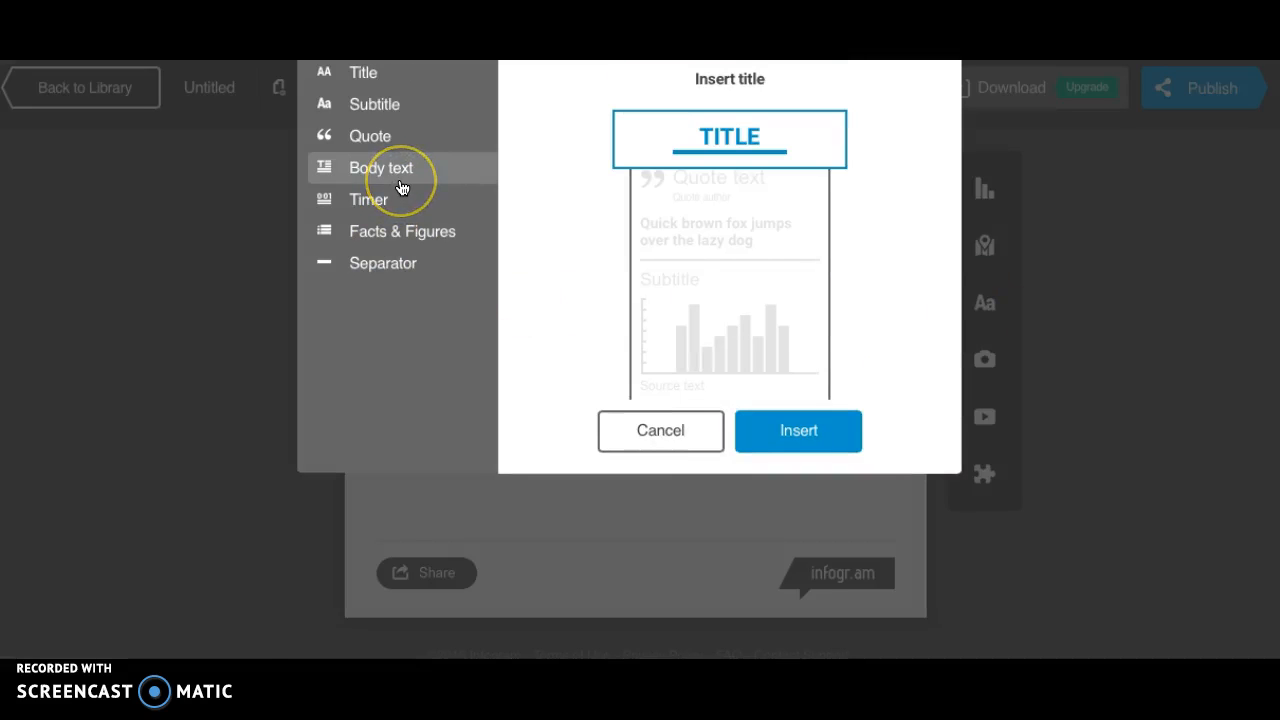
{"action": "left_click", "coordinate": [650, 436]}
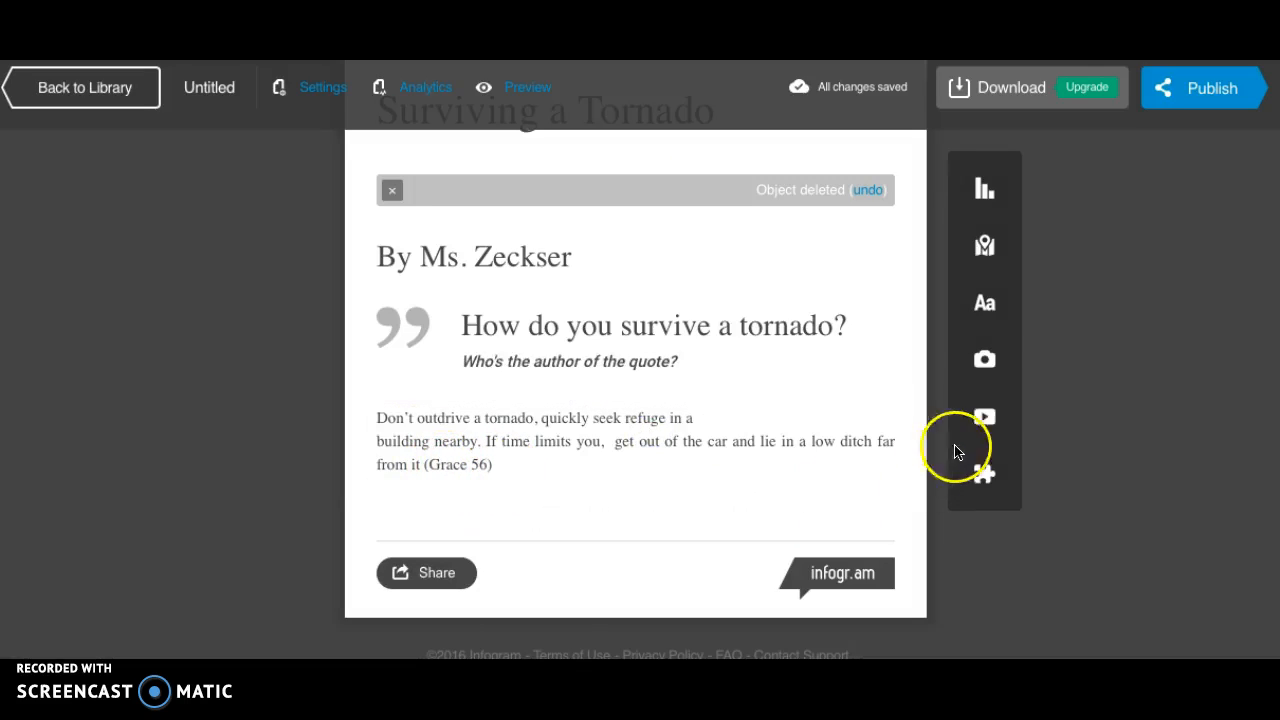
{"action": "left_click", "coordinate": [993, 306]}
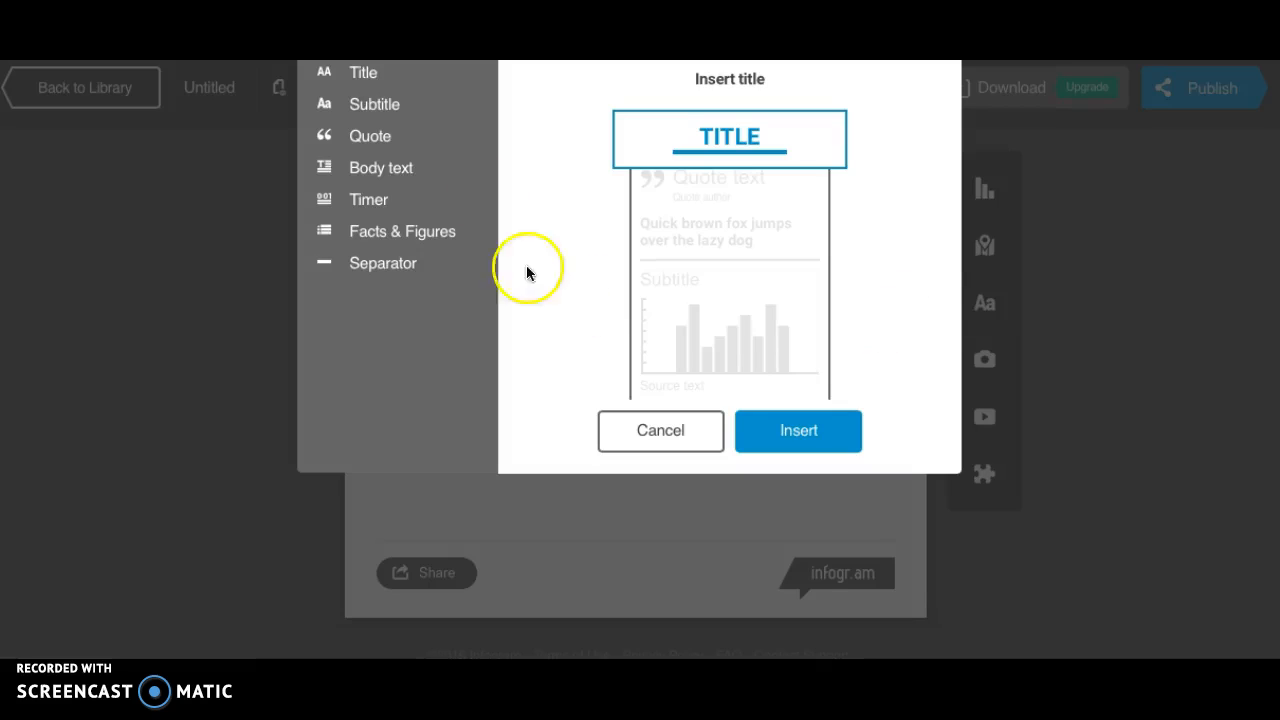
{"action": "left_click", "coordinate": [366, 168]}
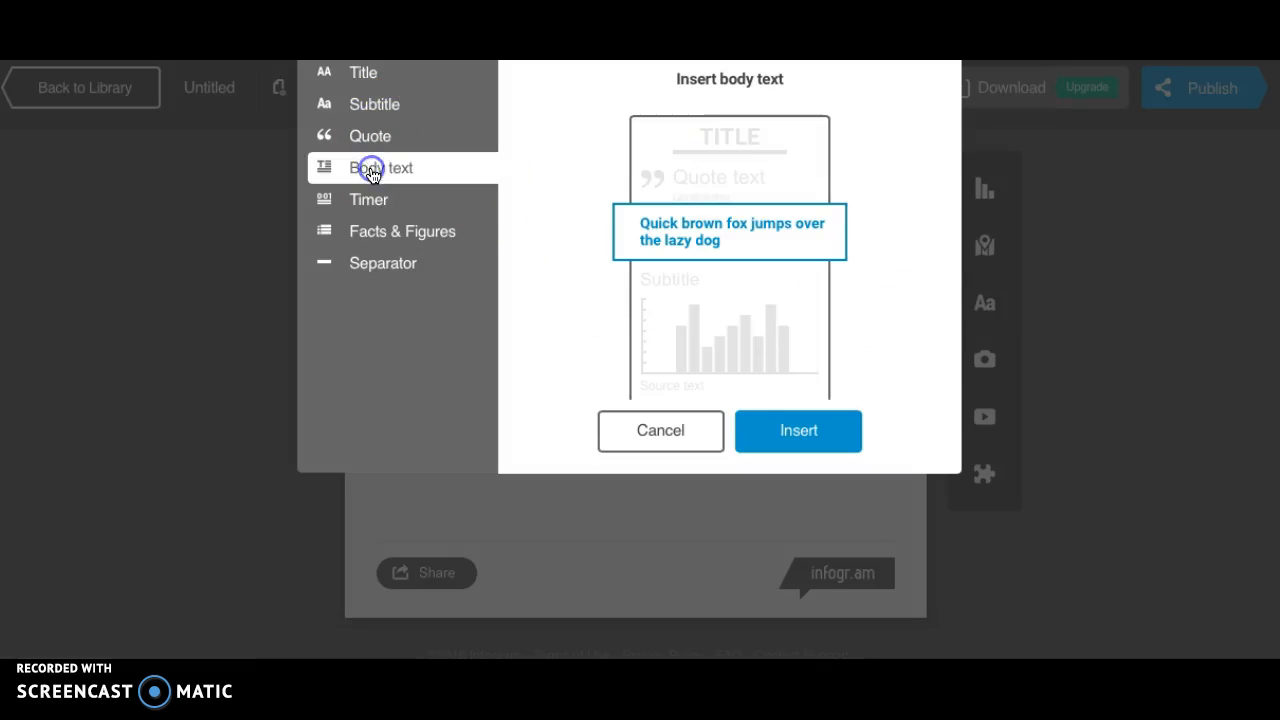
{"action": "left_click", "coordinate": [812, 430]}
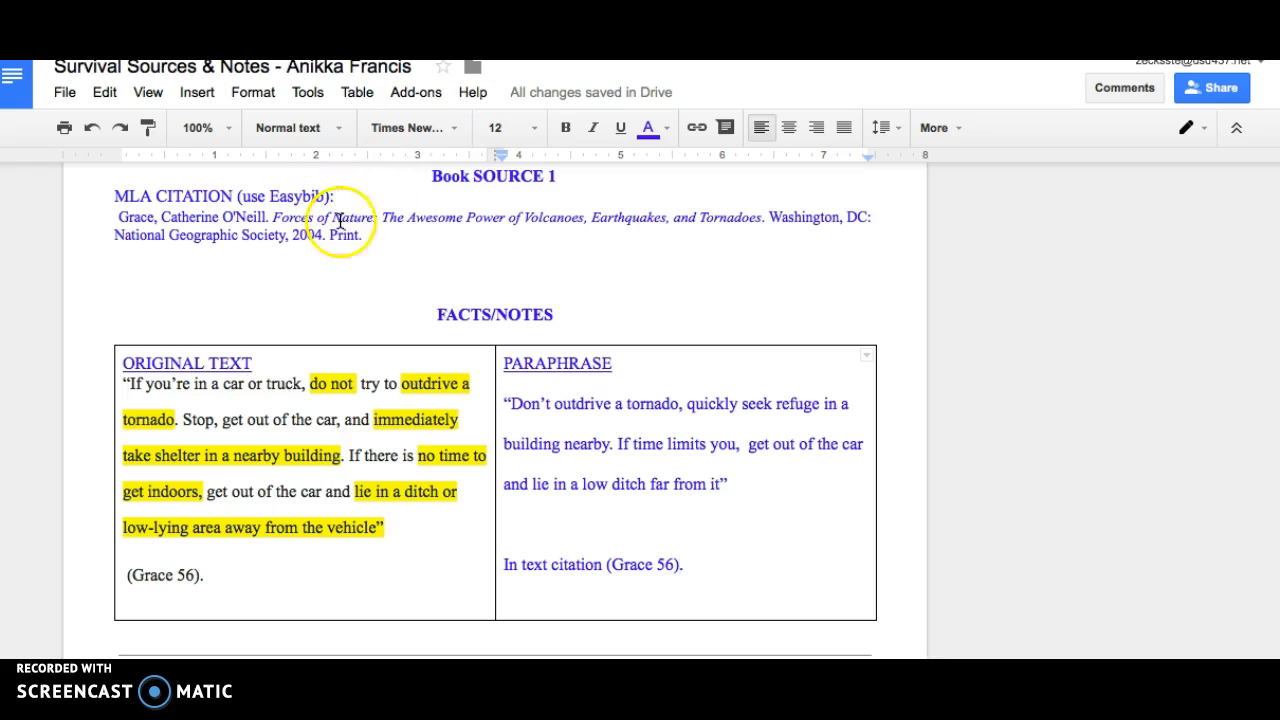
Copy the MLA citation for "Forces of Nature" from the Google Docs notes into the new body text block in Infogram.
{"action": "left_click_drag", "start_coordinate": [364, 238], "coordinate": [125, 222]}
{"action": "key", "text": "ctrl+c"}
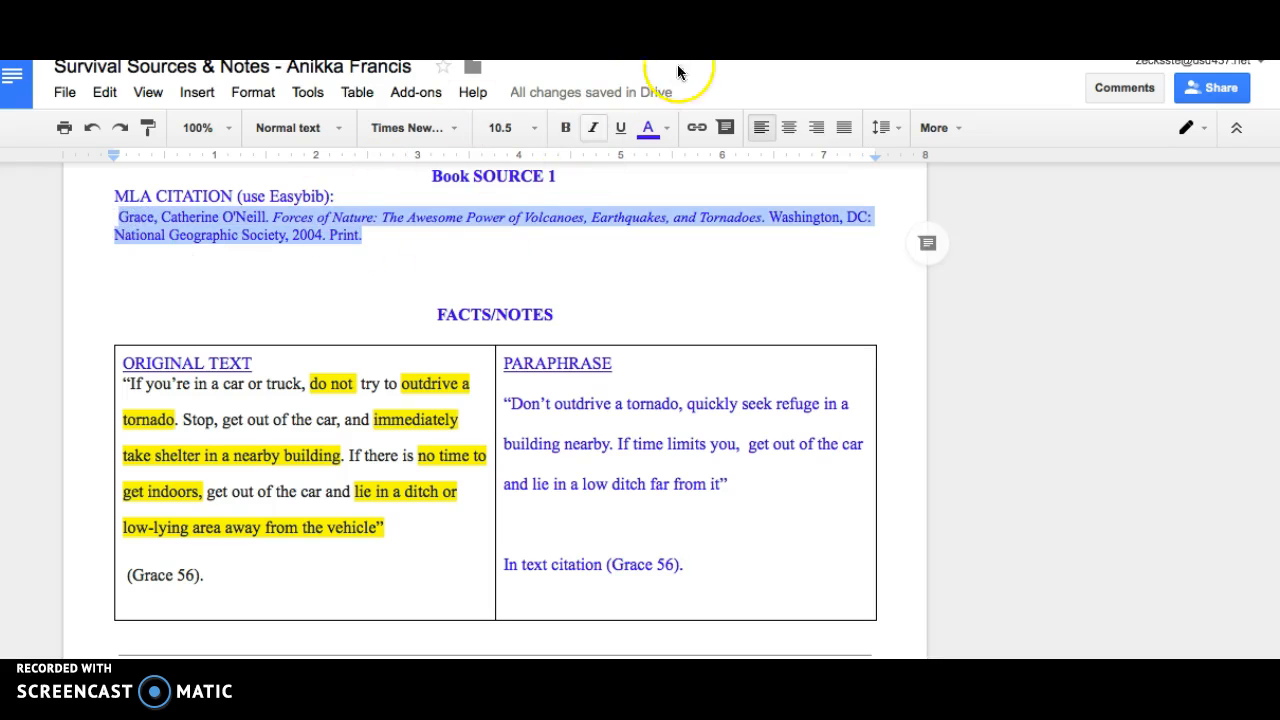
{"action": "left_click", "coordinate": [704, 42]}
{"action": "double_click", "coordinate": [428, 416]}
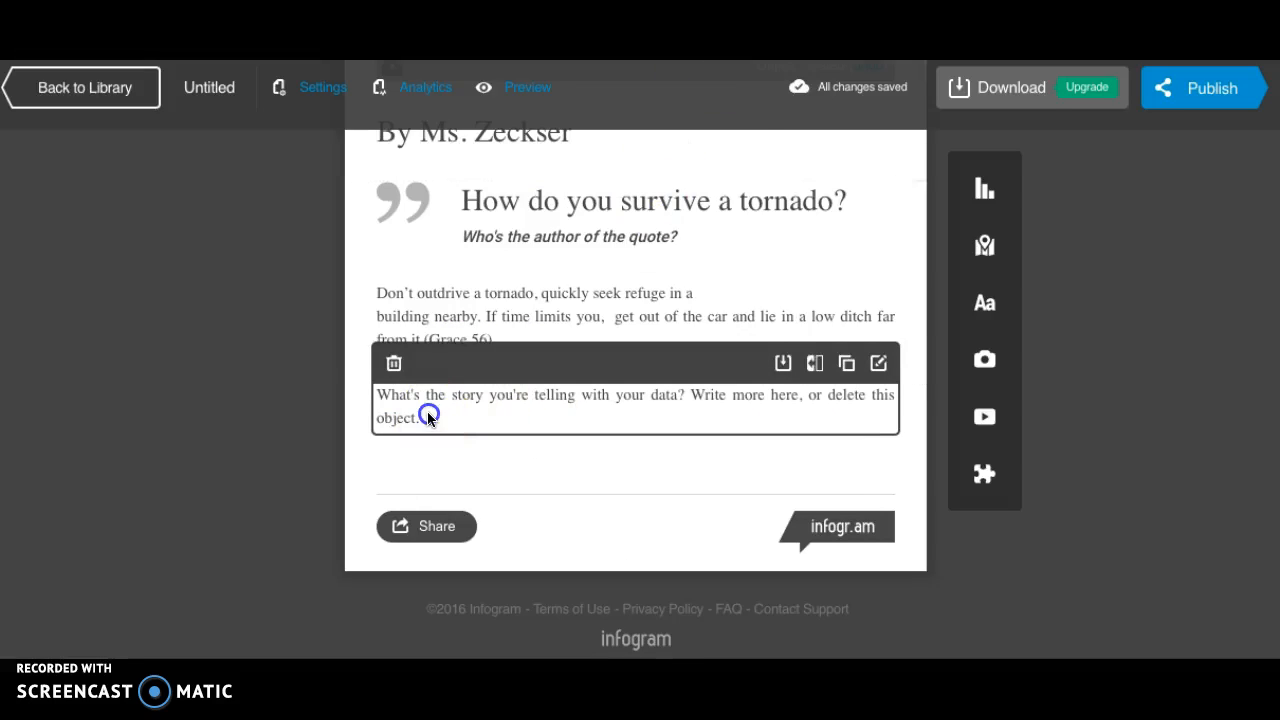
{"action": "key", "text": "ctrl+v"}
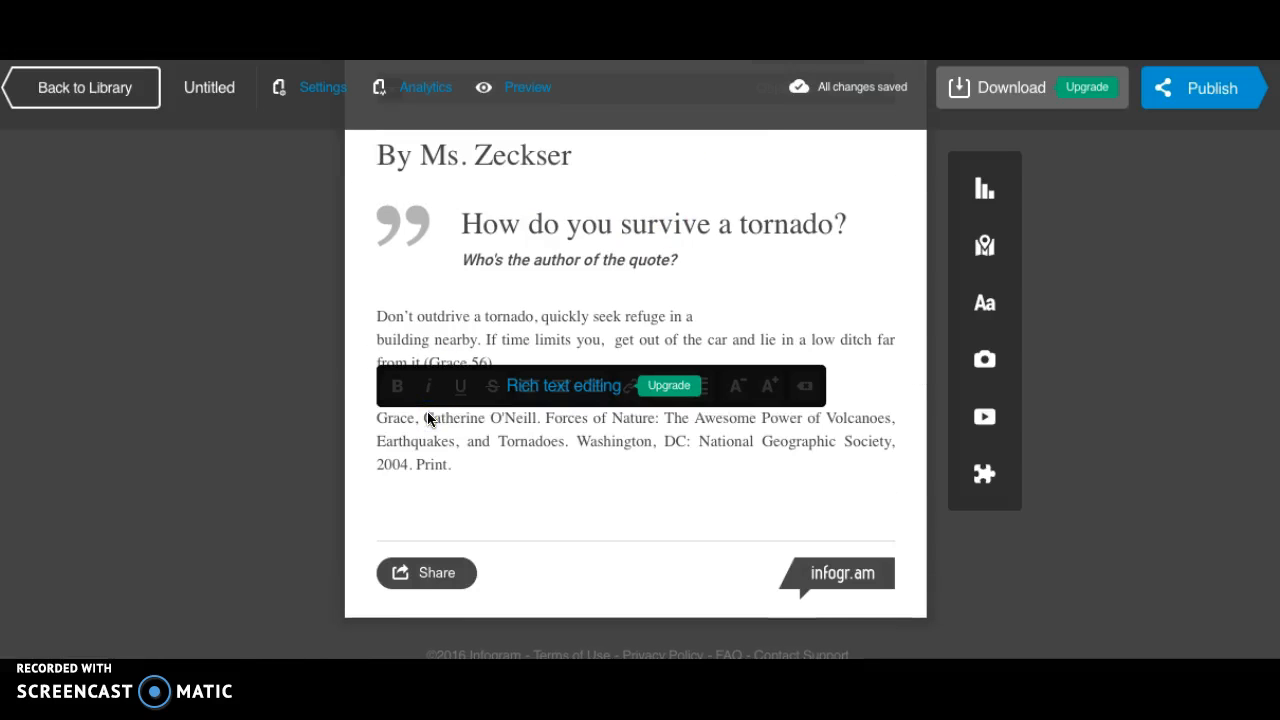
Try to copy the Web Source 2 MLA citation from the Google Docs notes onto a new line below the book citation.
{"action": "left_click", "coordinate": [474, 42]}
{"action": "scroll", "coordinate": [470, 378], "scroll_direction": "down", "scroll_amount": 4}
{"action": "scroll", "coordinate": [469, 378], "scroll_direction": "down", "scroll_amount": 3}
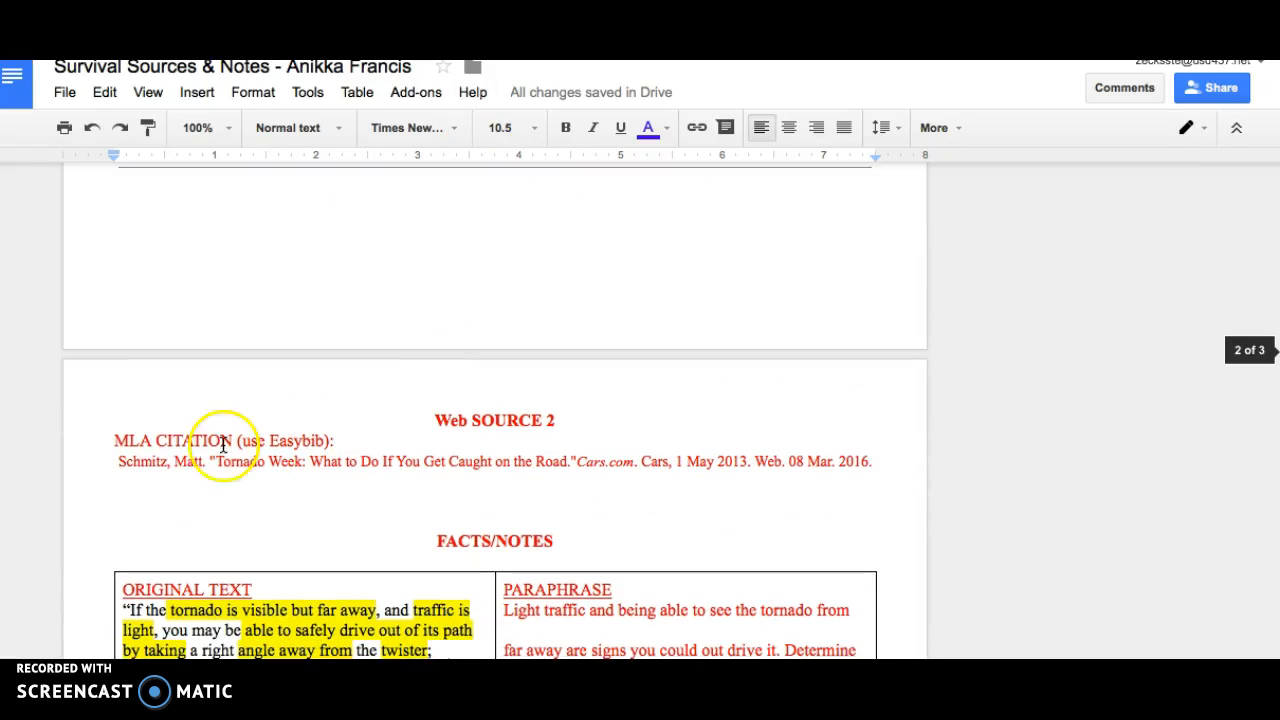
{"action": "left_click_drag", "start_coordinate": [119, 461], "coordinate": [852, 484]}
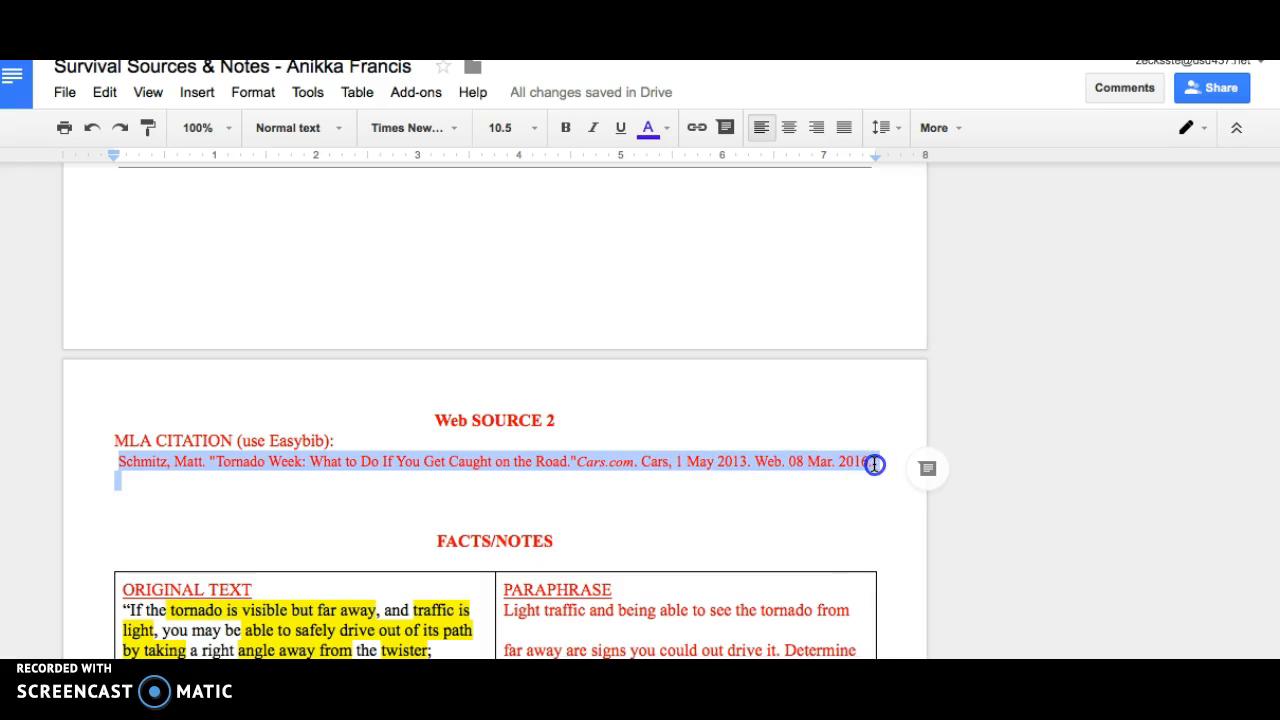
{"action": "left_click_drag", "start_coordinate": [871, 460], "coordinate": [871, 460]}
{"action": "key", "text": "ctrl+c"}
{"action": "left_click", "coordinate": [785, 25]}
{"action": "left_click", "coordinate": [456, 464]}
{"action": "key", "text": "Return"}
{"action": "type", "text": "Grace, Catherine O'Neill. Forces of Nature: The Awesome Power of Volcanoes, Earthquakes, and Tornadoes. Washington, DC: National Geographic Society, 2004. Print."}
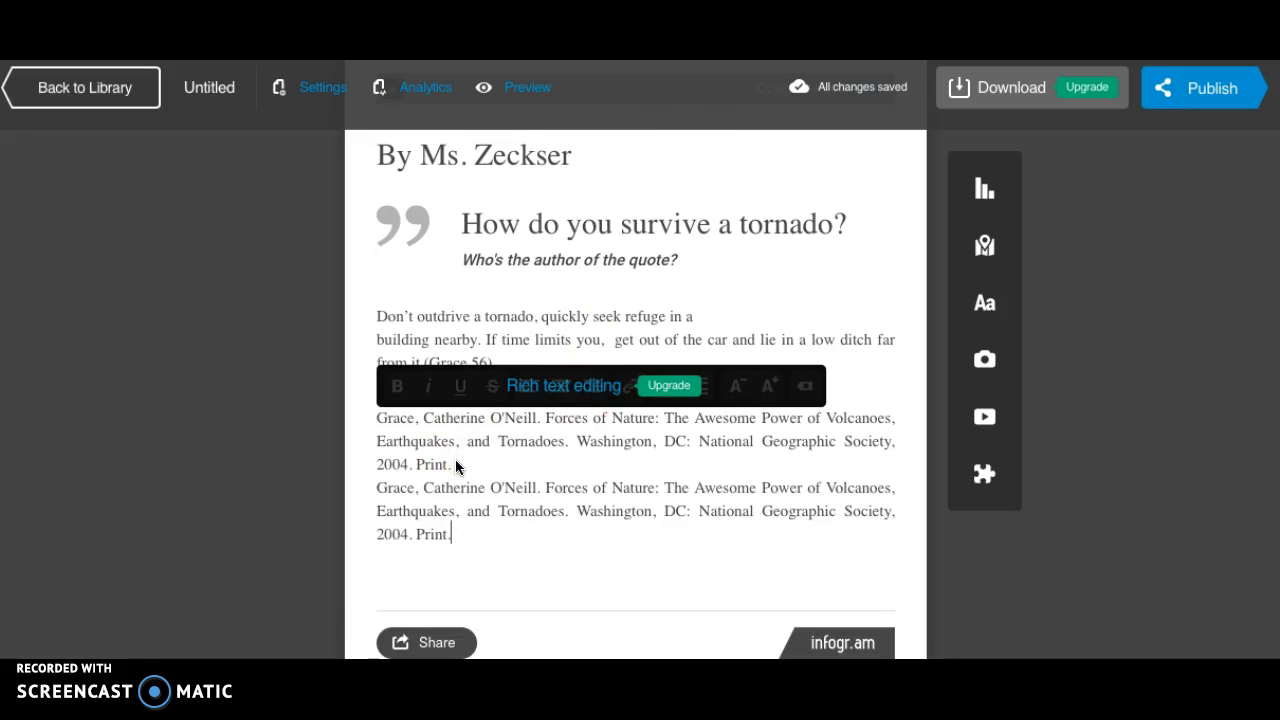
Delete the duplicate book citation from the citations block.
{"action": "left_click", "coordinate": [380, 548]}
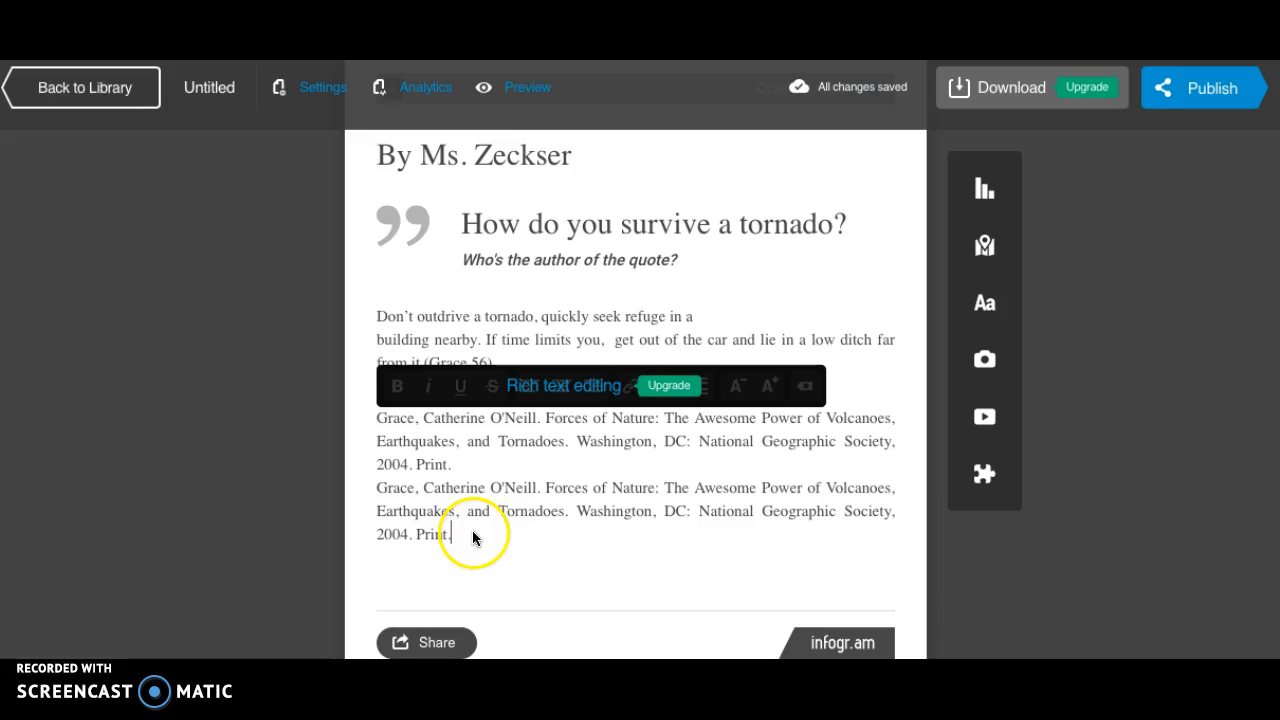
{"action": "left_click_drag", "start_coordinate": [452, 534], "coordinate": [376, 492]}
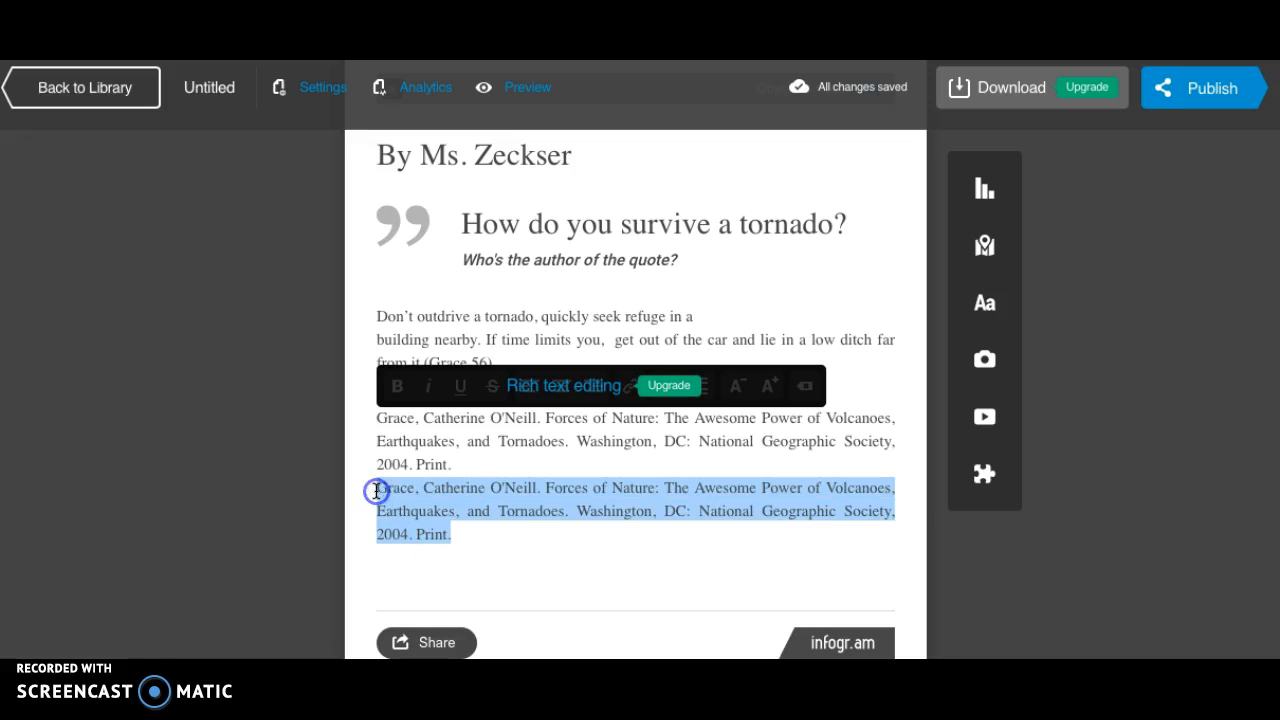
{"action": "key", "text": "BackSpace"}
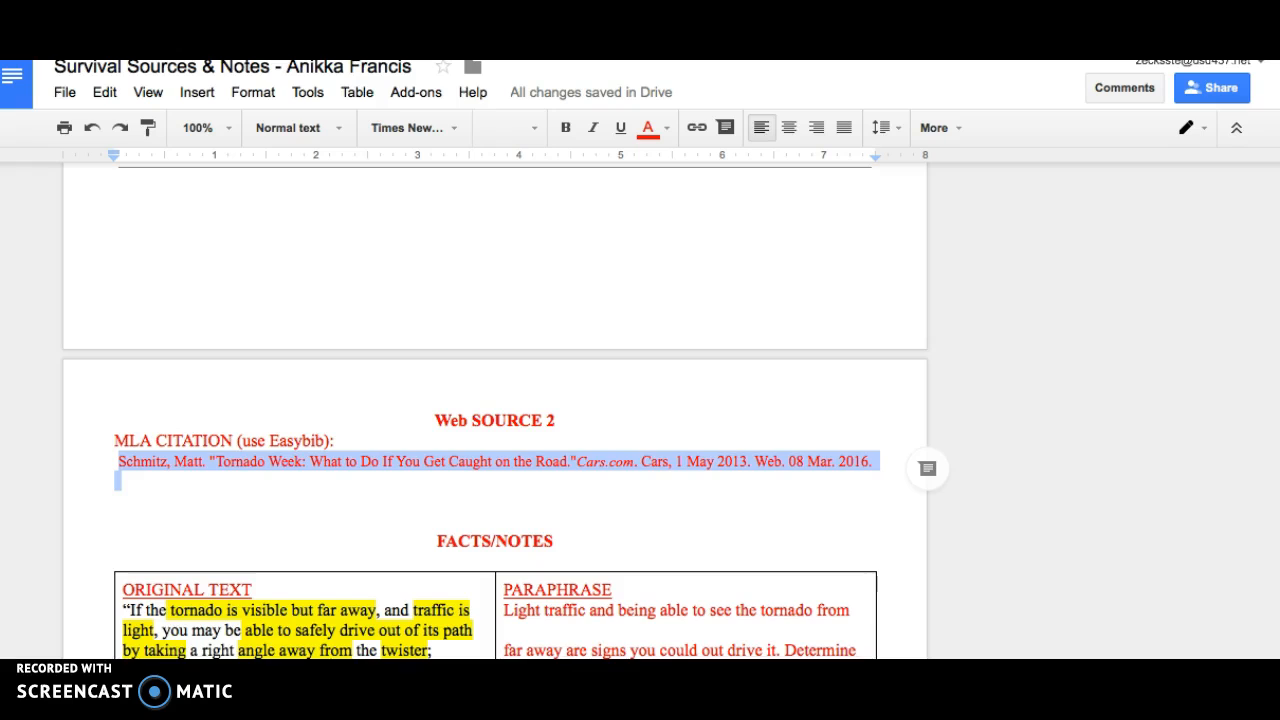
Copy the "Tornado Week" web citation from the Google Docs notes and paste it below the book citation in Infogram.
{"action": "left_click", "coordinate": [228, 466]}
{"action": "left_click_drag", "start_coordinate": [127, 455], "coordinate": [877, 434]}
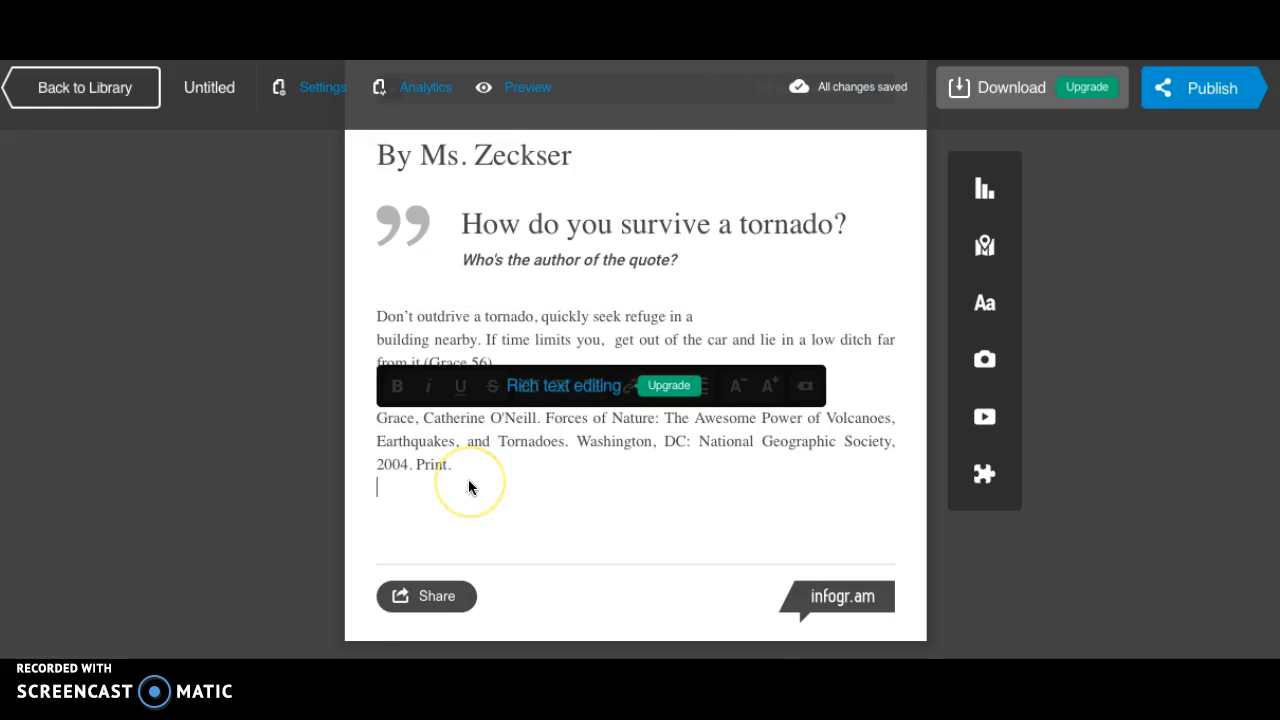
{"action": "key", "text": "ctrl+v"}
{"action": "left_click", "coordinate": [1157, 563]}
{"action": "left_click", "coordinate": [686, 543]}
{"action": "left_click", "coordinate": [517, 274]}
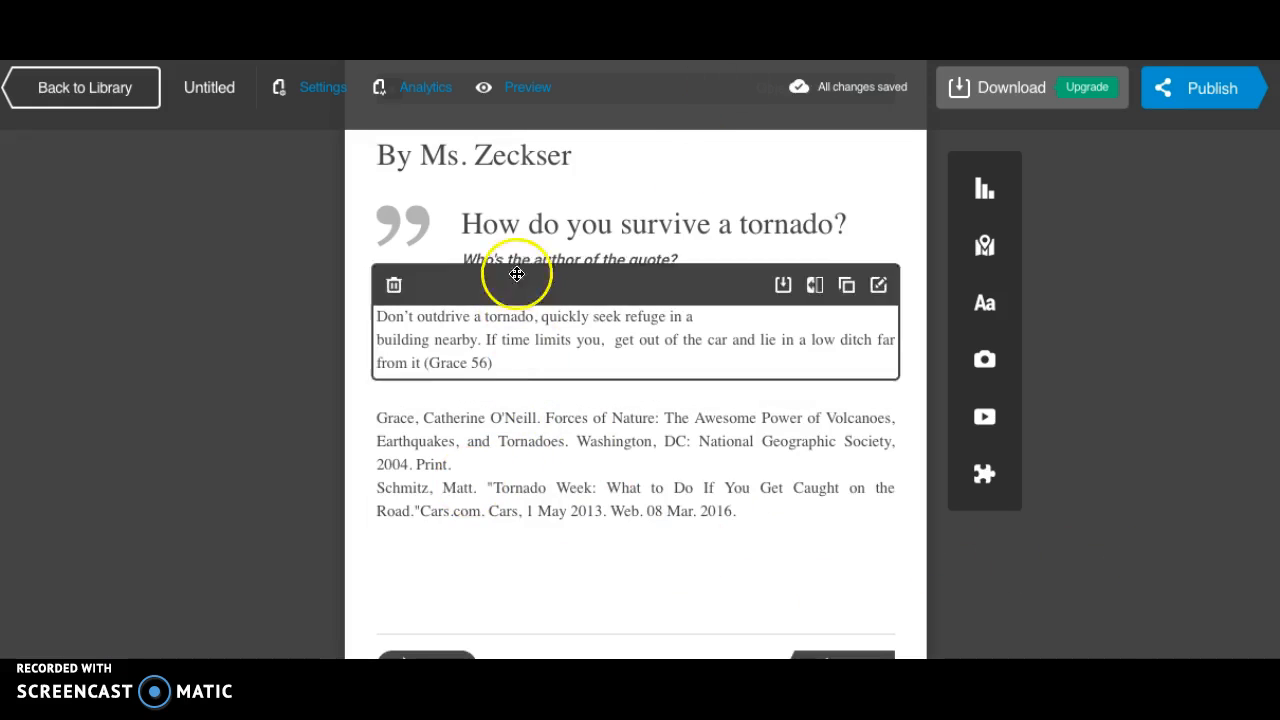
{"action": "scroll", "coordinate": [596, 338], "scroll_direction": "up", "scroll_amount": 3}
{"action": "scroll", "coordinate": [596, 338], "scroll_direction": "down", "scroll_amount": 2}
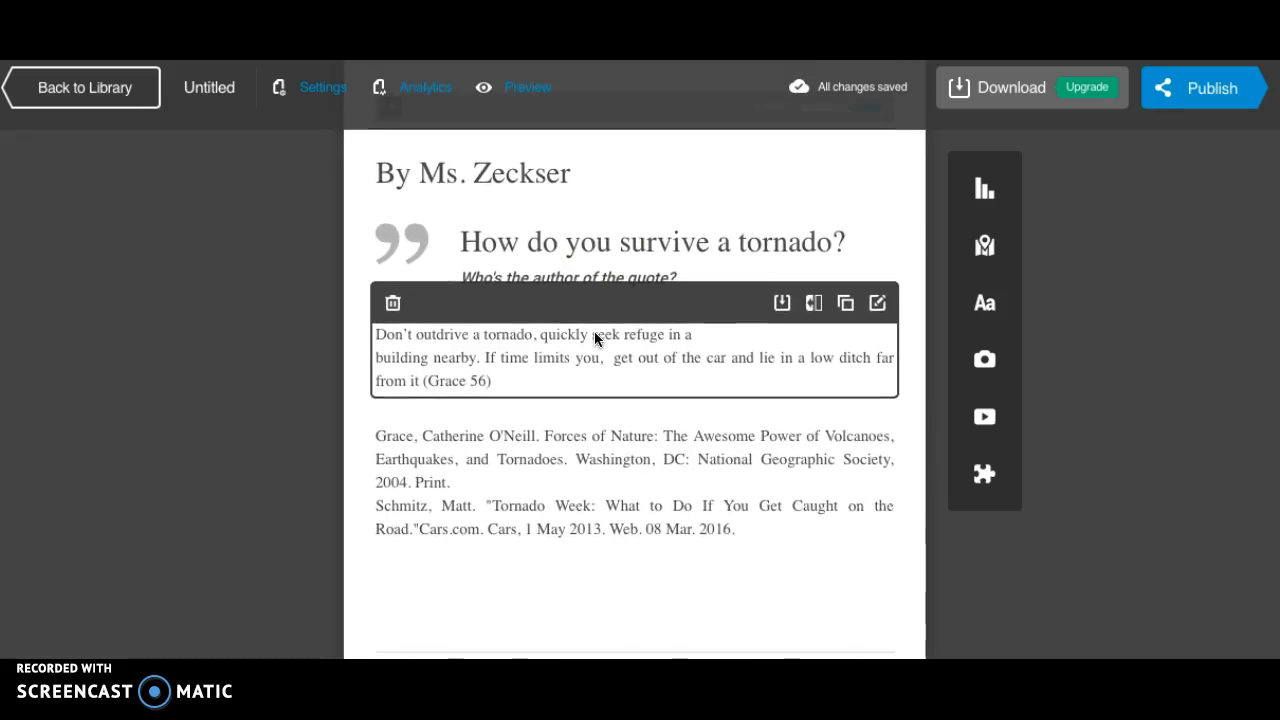
{"action": "scroll", "coordinate": [594, 338], "scroll_direction": "down", "scroll_amount": 1}
{"action": "left_click", "coordinate": [1114, 480]}
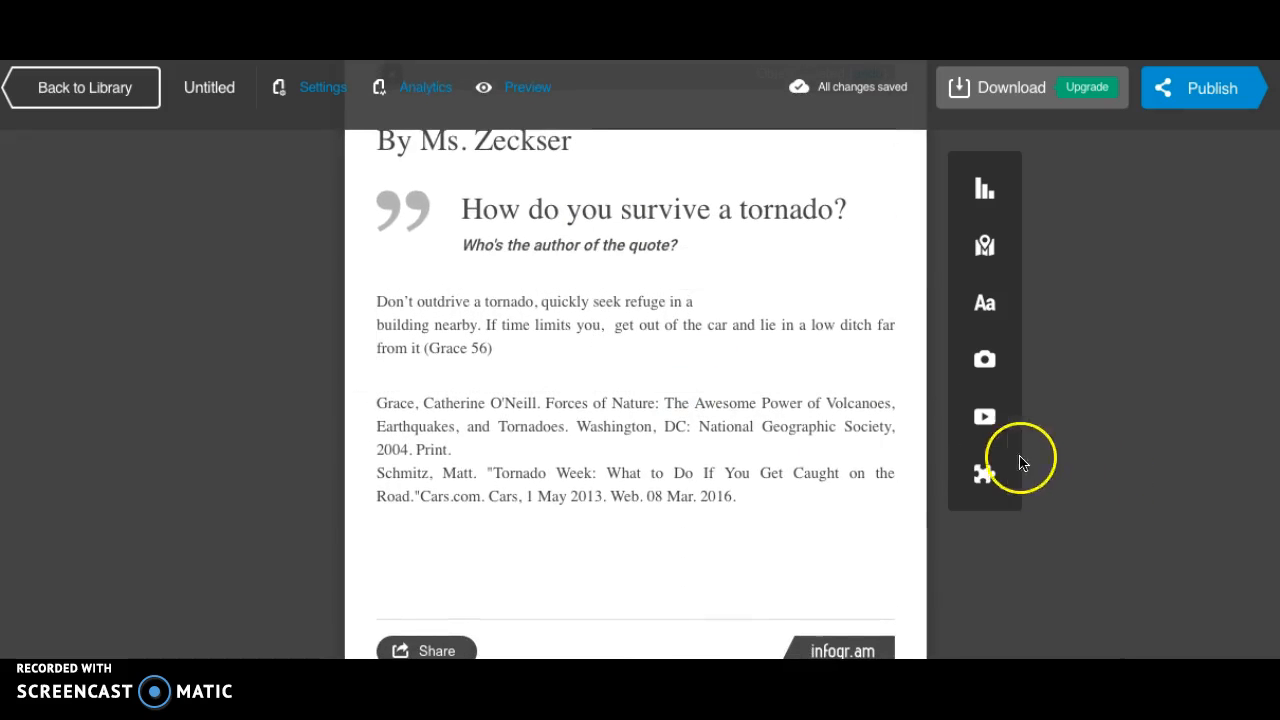
Search Flickr for "tornado" images to add to the infographic.
{"action": "left_click", "coordinate": [985, 360]}
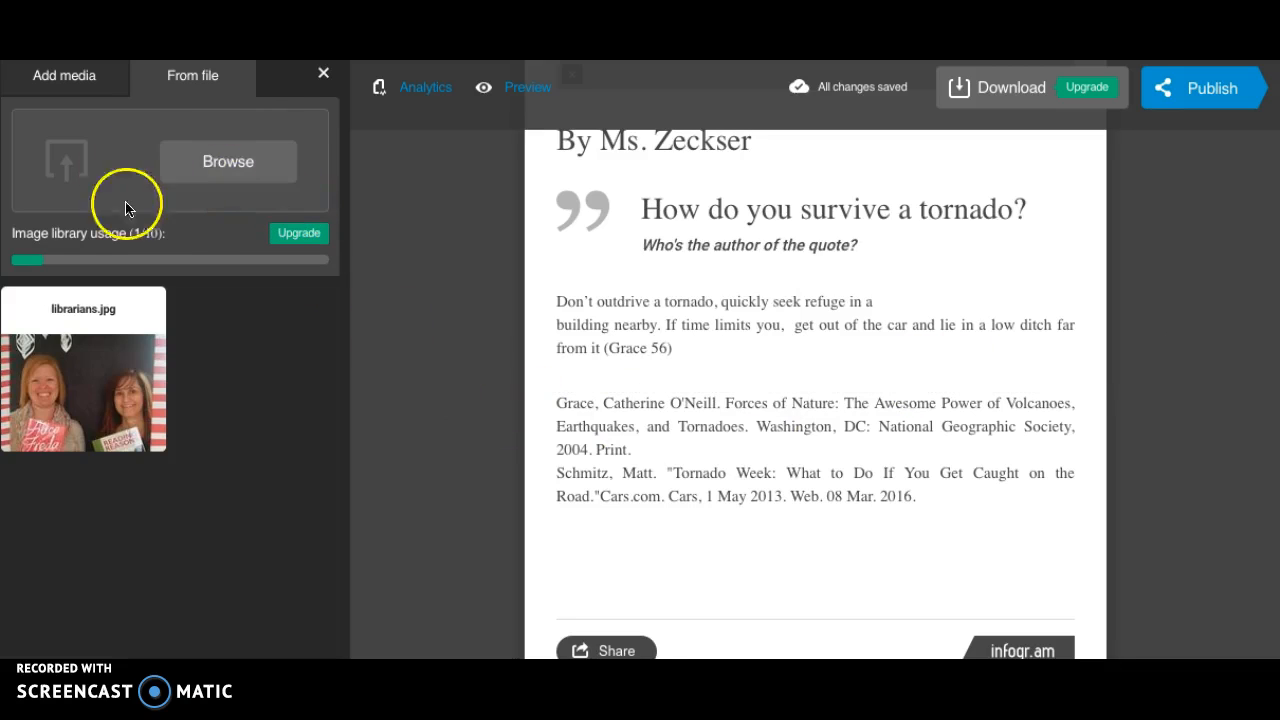
{"action": "left_click", "coordinate": [68, 95]}
{"action": "left_click", "coordinate": [79, 147]}
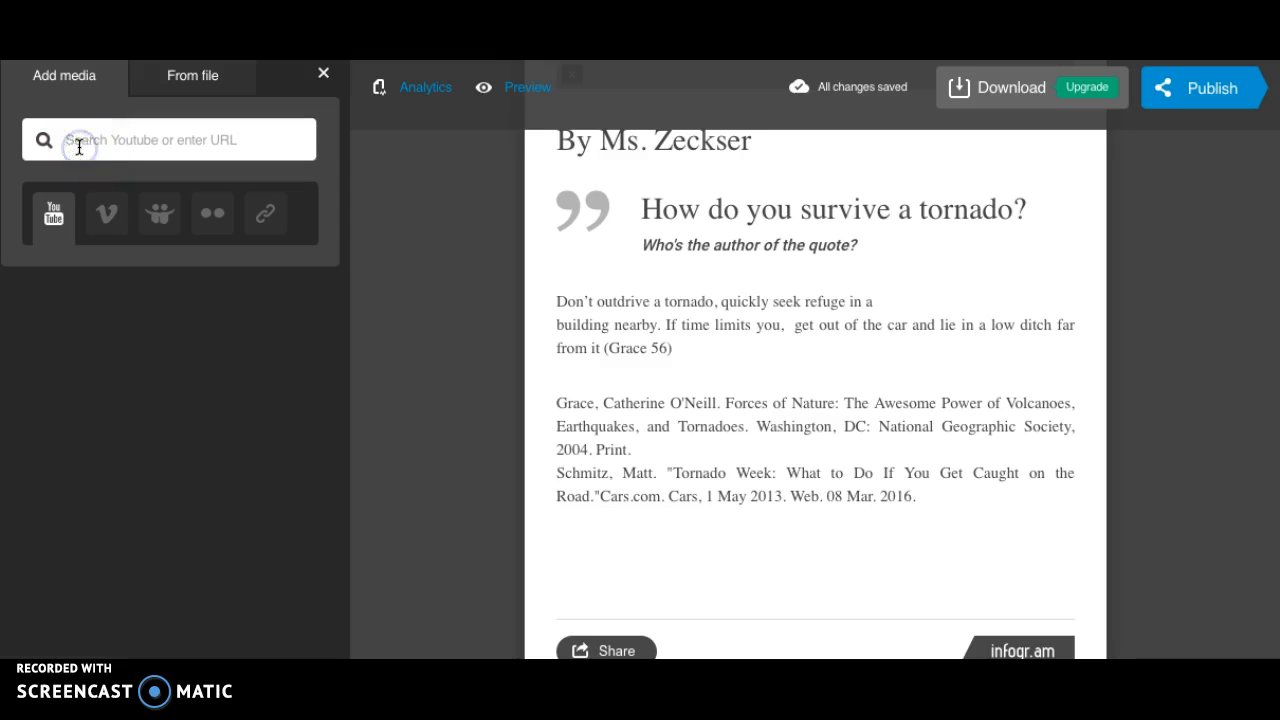
{"action": "left_click", "coordinate": [211, 222]}
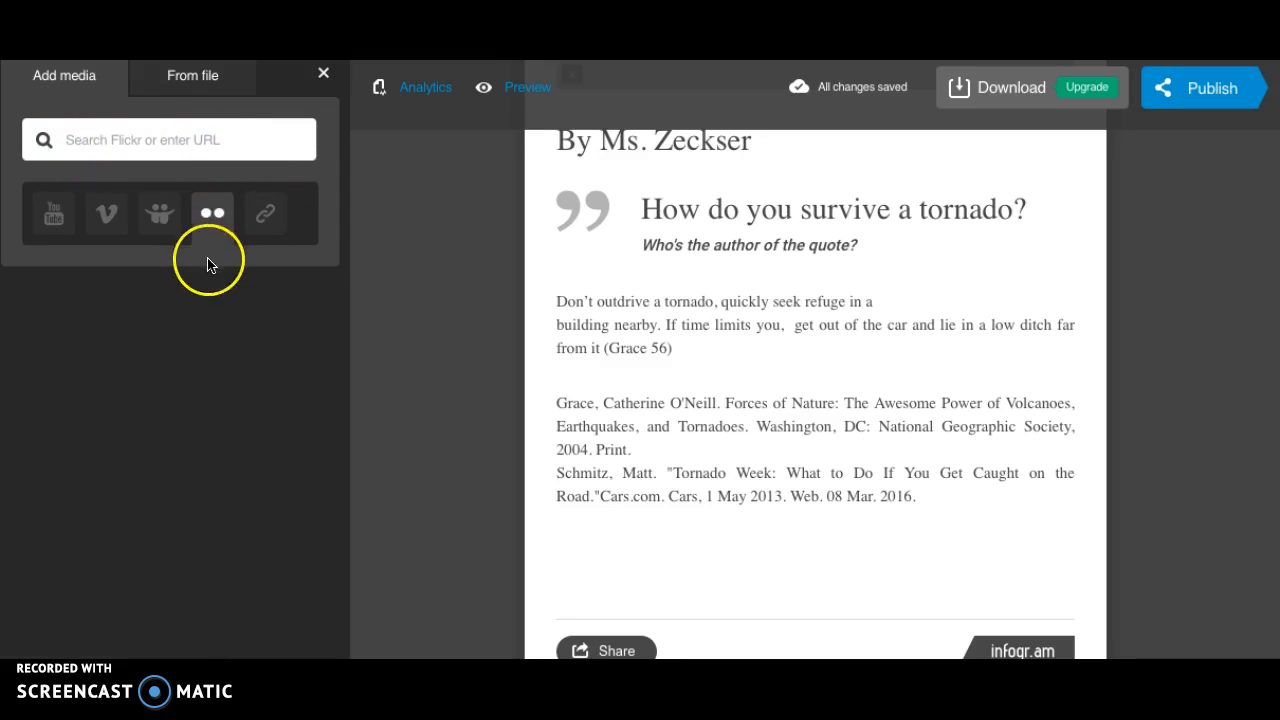
{"action": "left_click", "coordinate": [157, 142]}
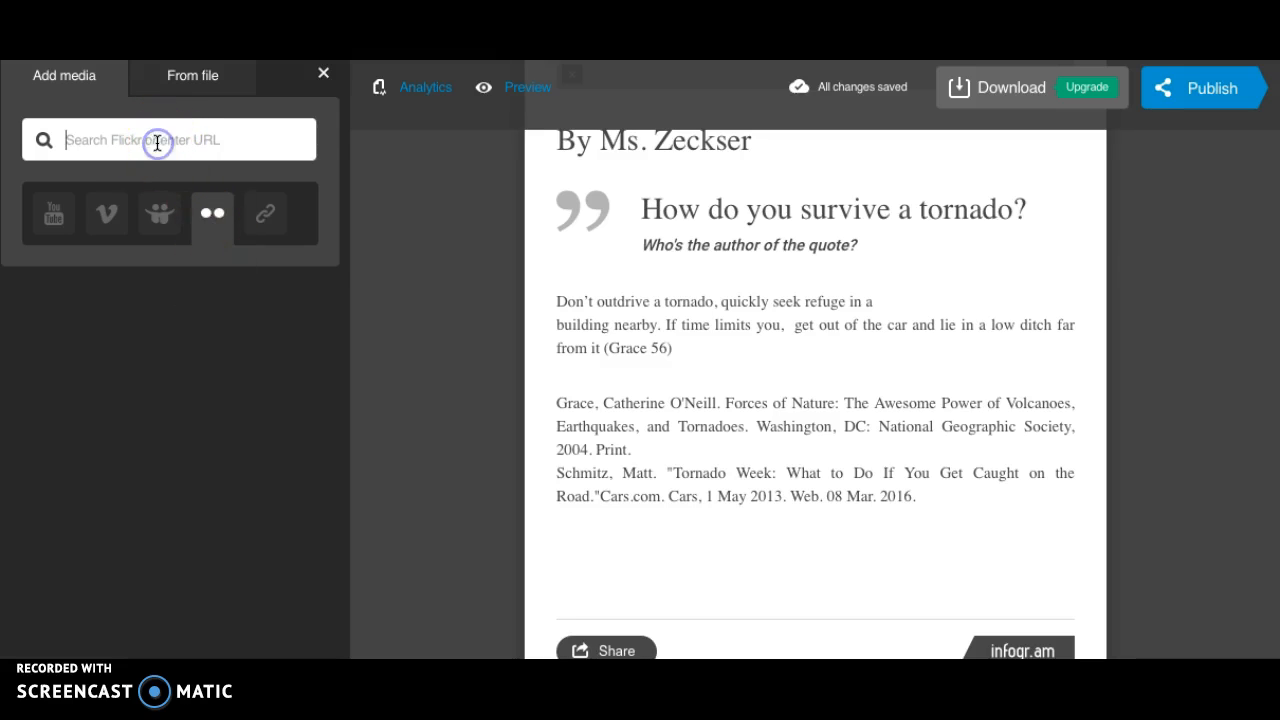
{"action": "type", "text": "tornado"}
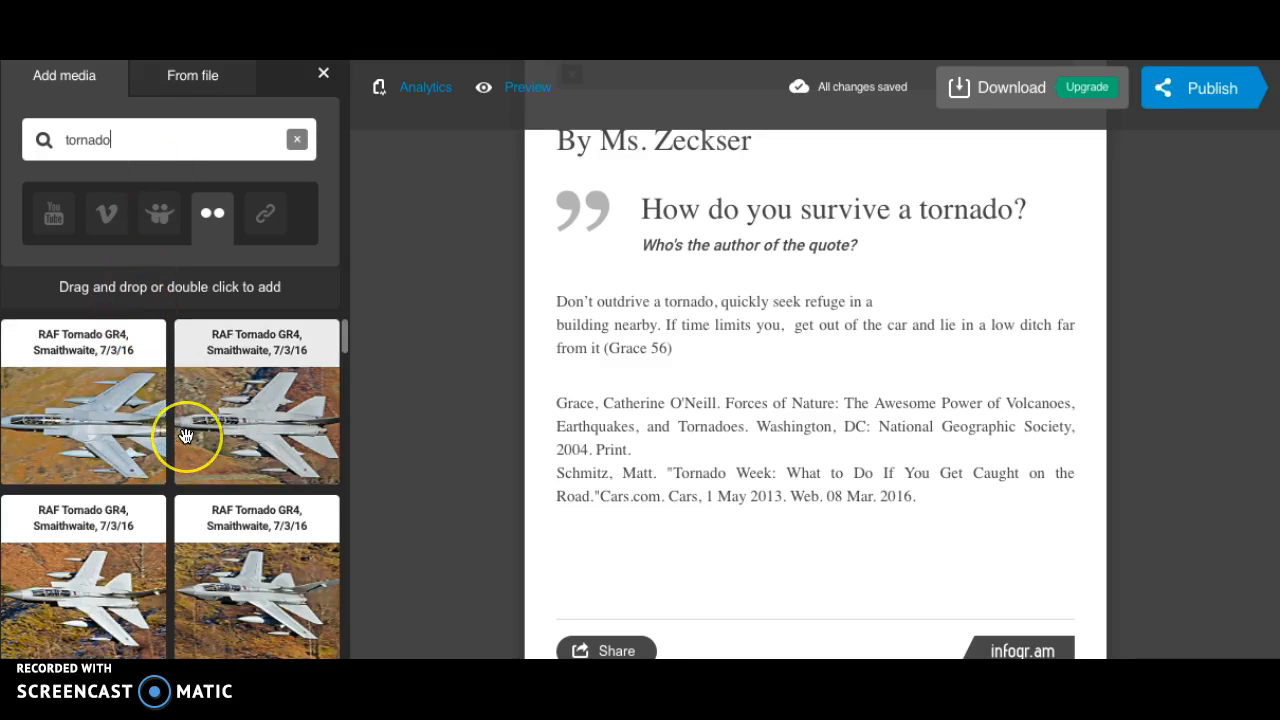
Add the EF-3 tornado damage photo showing a curving road below the citations and close the media library.
{"action": "scroll", "coordinate": [188, 435], "scroll_direction": "down", "scroll_amount": 5}
{"action": "scroll", "coordinate": [185, 435], "scroll_direction": "down", "scroll_amount": 8}
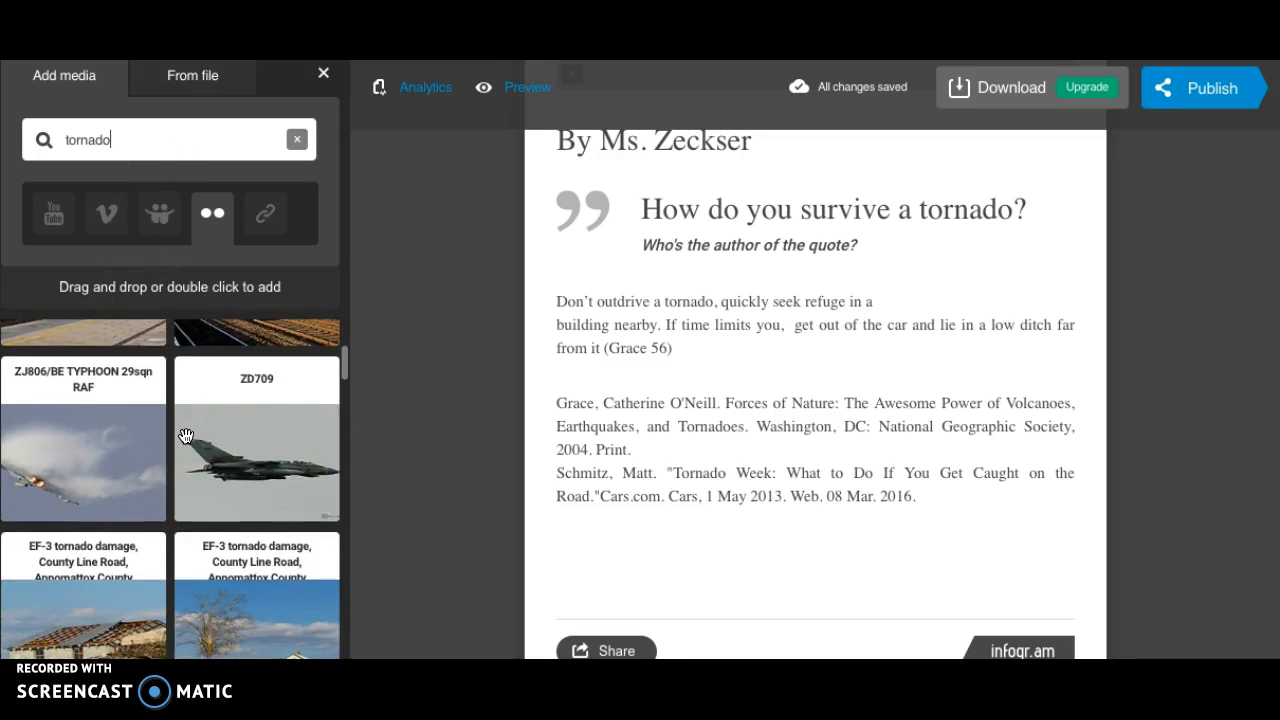
{"action": "scroll", "coordinate": [184, 435], "scroll_direction": "down", "scroll_amount": 3}
{"action": "left_click", "coordinate": [223, 557]}
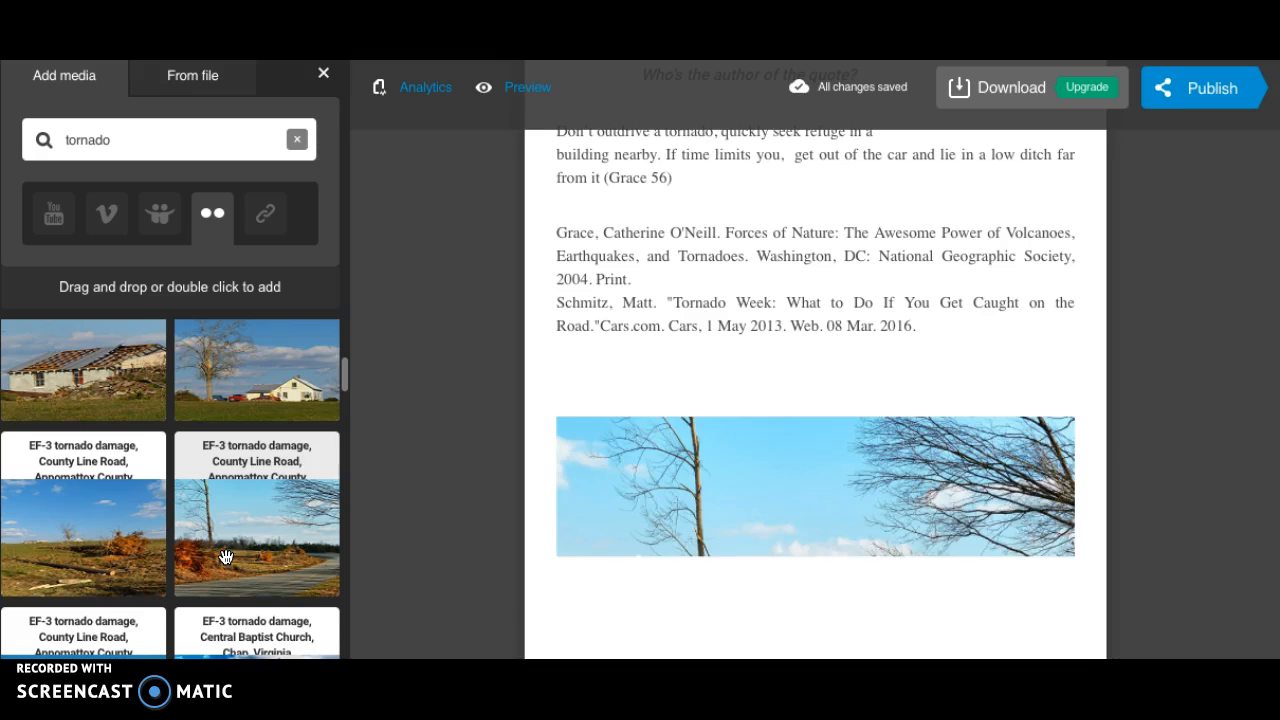
{"action": "left_click", "coordinate": [705, 565]}
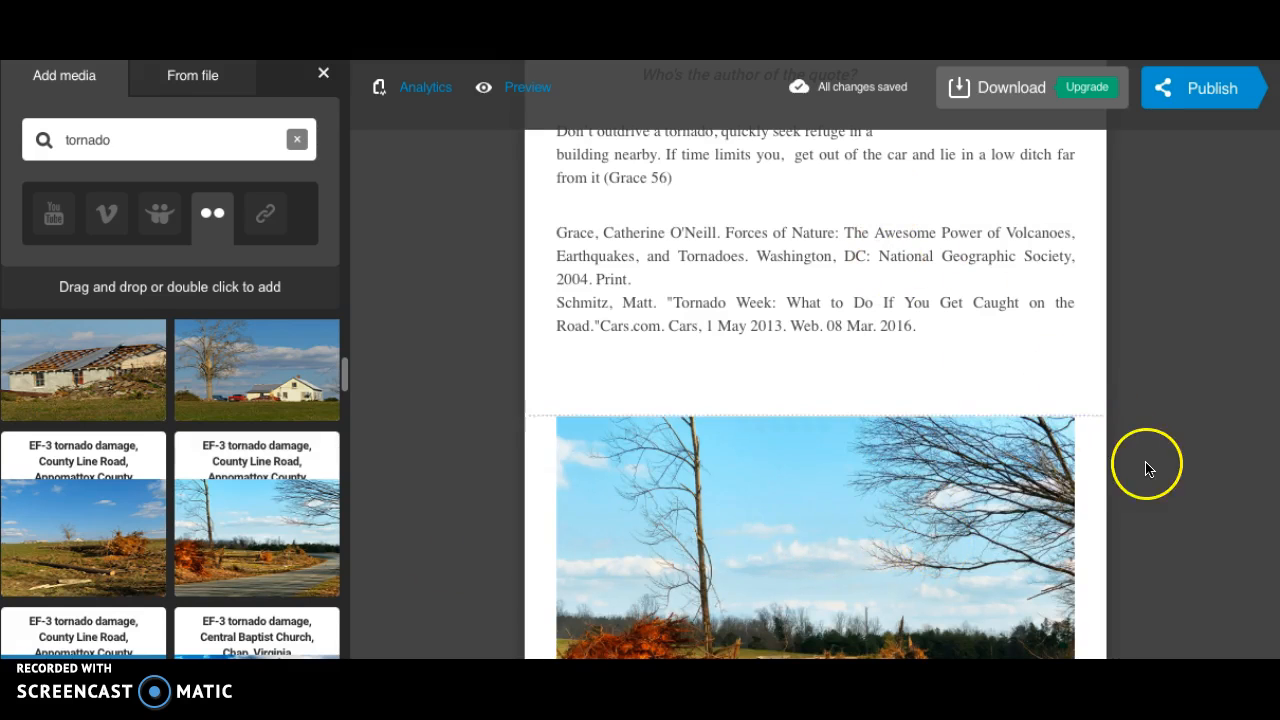
{"action": "scroll", "coordinate": [1066, 469], "scroll_direction": "down", "scroll_amount": 2}
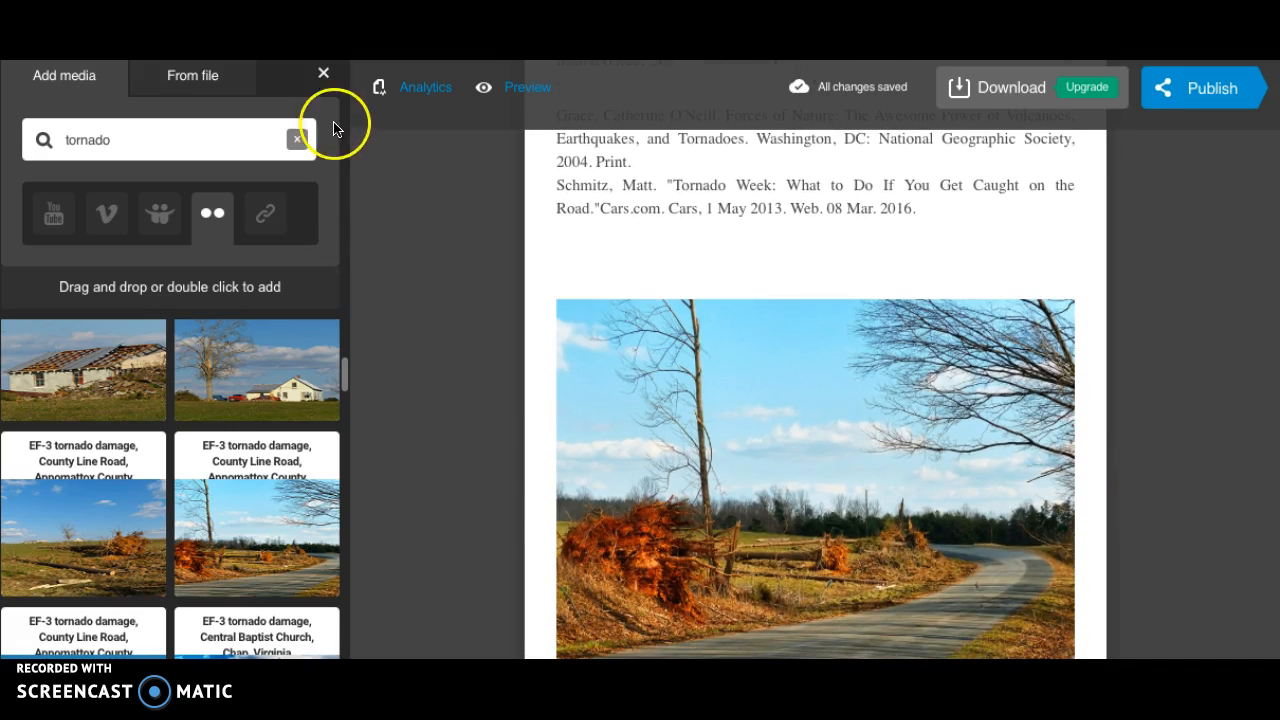
{"action": "left_click", "coordinate": [323, 74]}
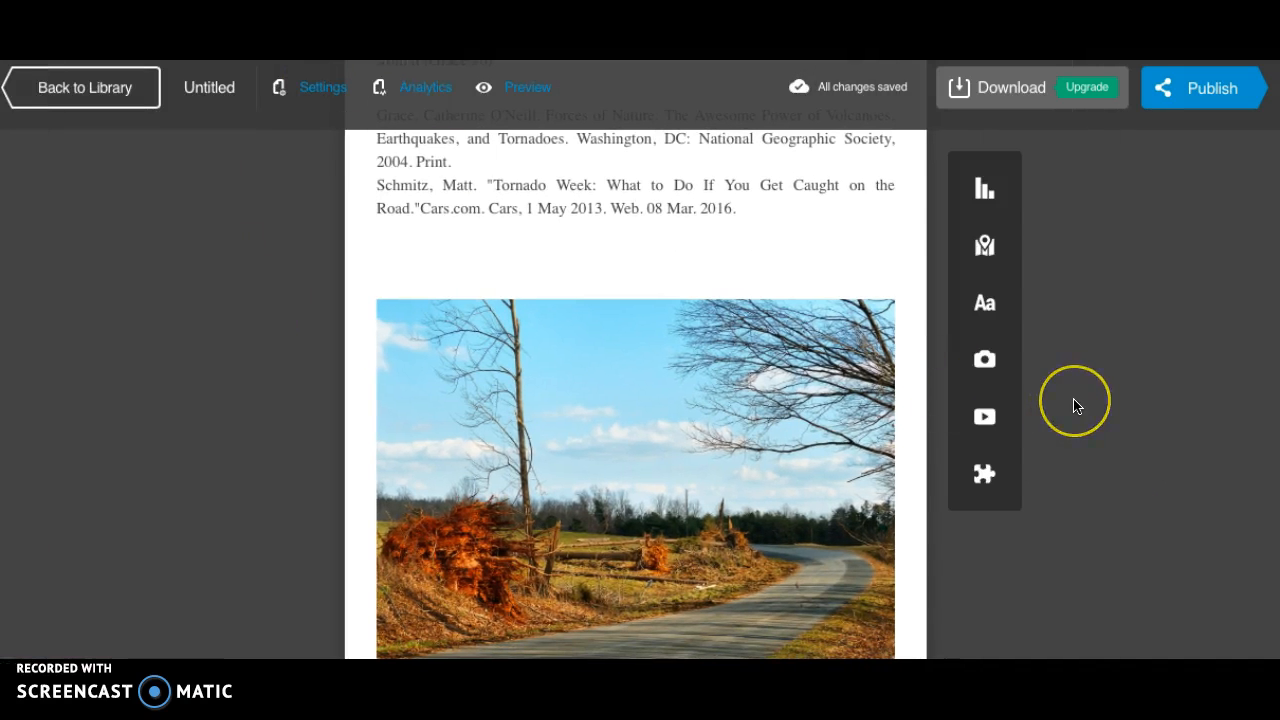
Publish the infographic for embedding and sharing with the title "Tornado".
{"action": "scroll", "coordinate": [1075, 405], "scroll_direction": "up", "scroll_amount": 4}
{"action": "scroll", "coordinate": [1075, 405], "scroll_direction": "up", "scroll_amount": 3}
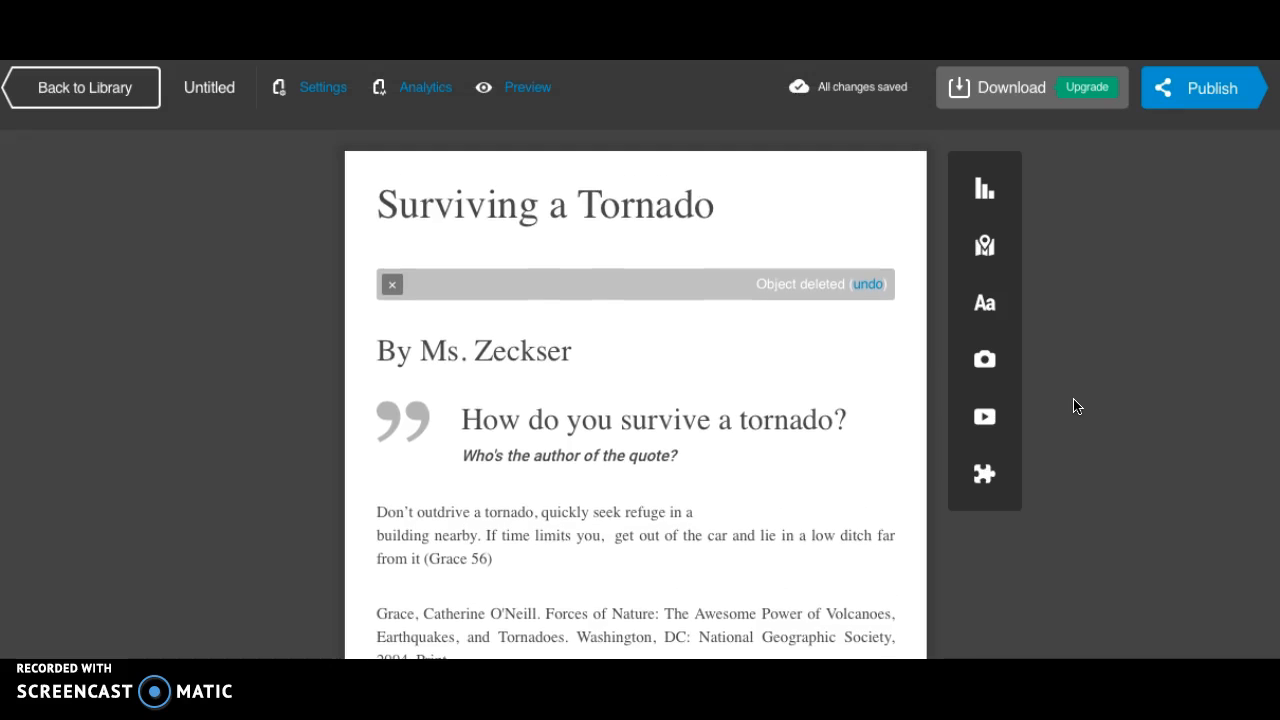
{"action": "left_click", "coordinate": [1199, 94]}
{"action": "left_click", "coordinate": [565, 140]}
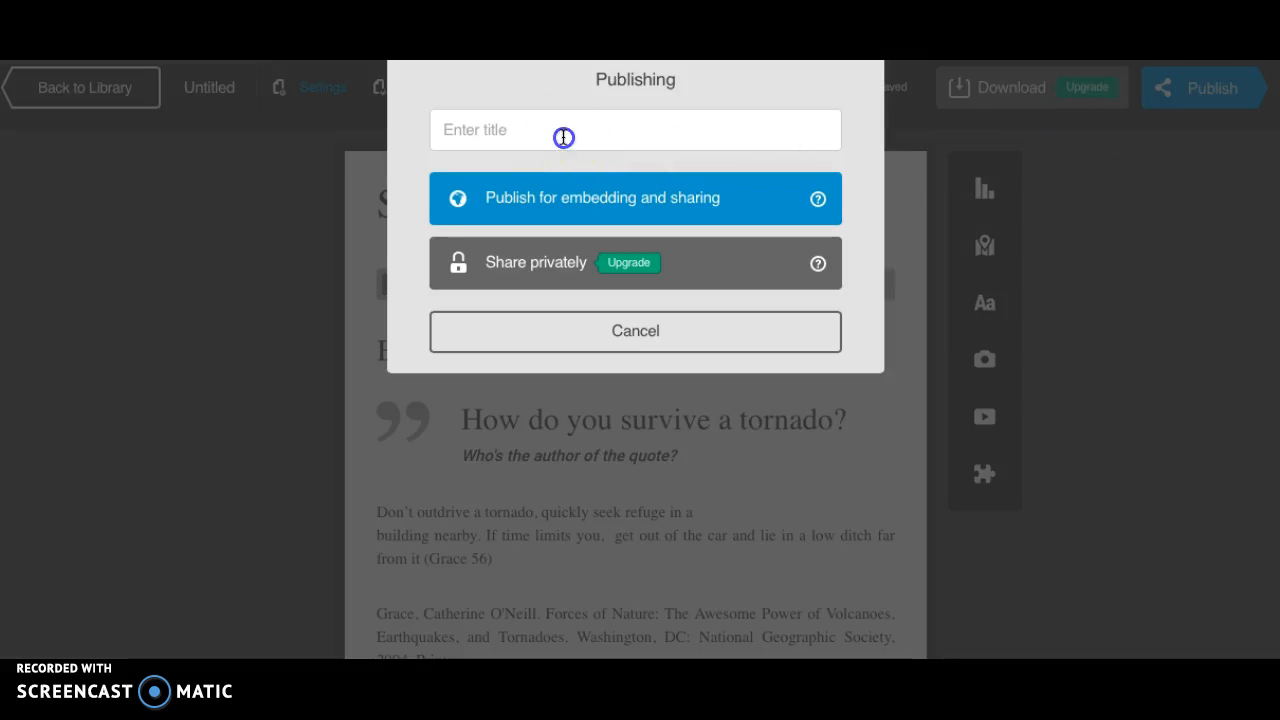
{"action": "type", "text": "Tornado"}
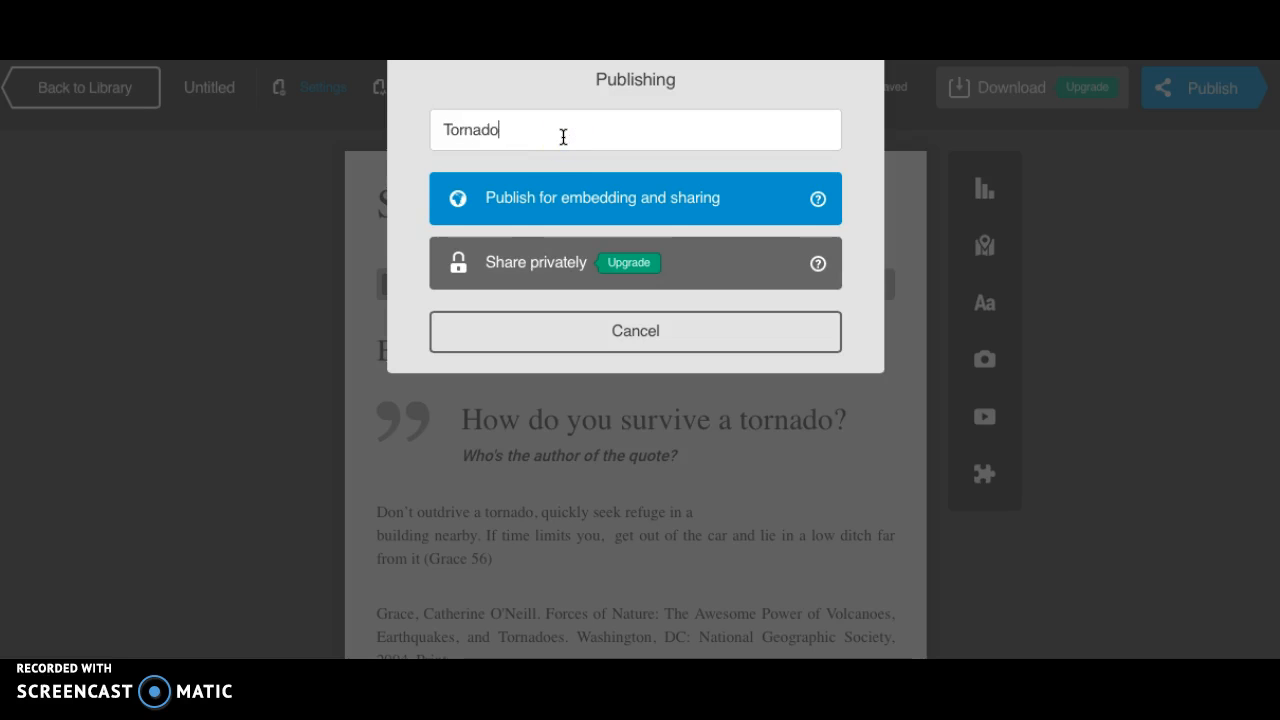
{"action": "left_click", "coordinate": [522, 197]}
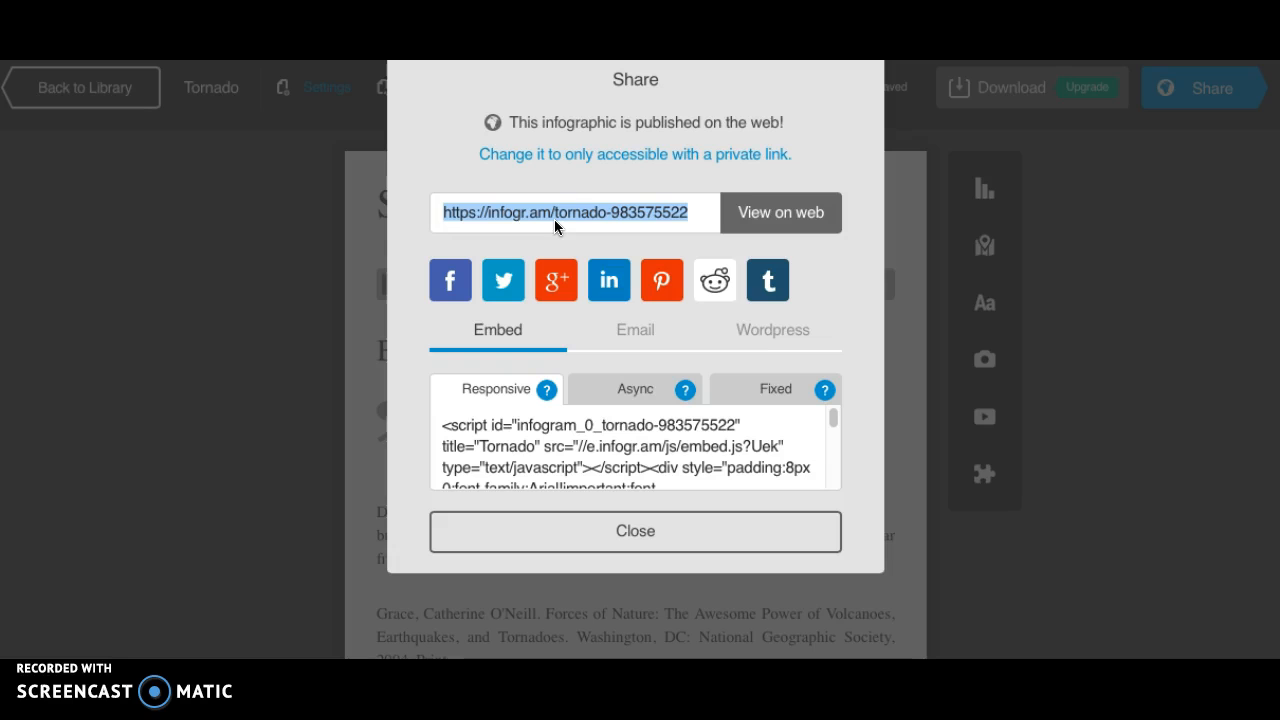
{"action": "left_click", "coordinate": [626, 329]}
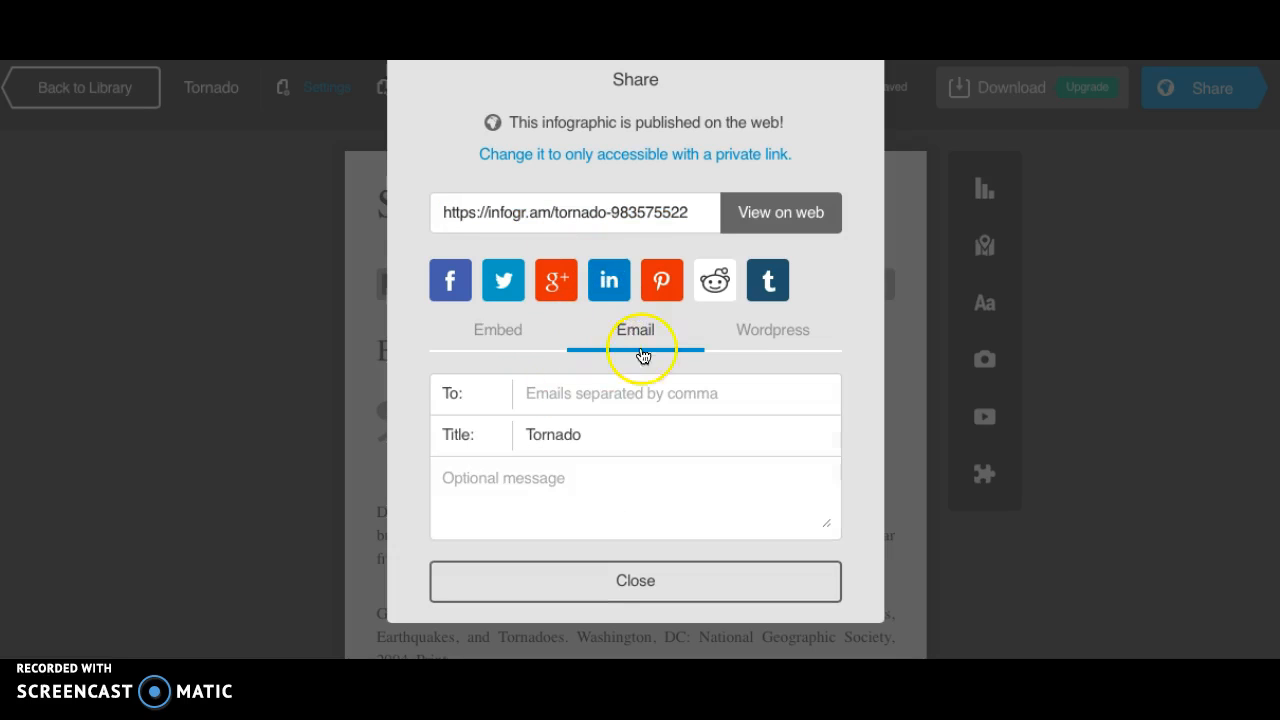
{"action": "left_click", "coordinate": [597, 393]}
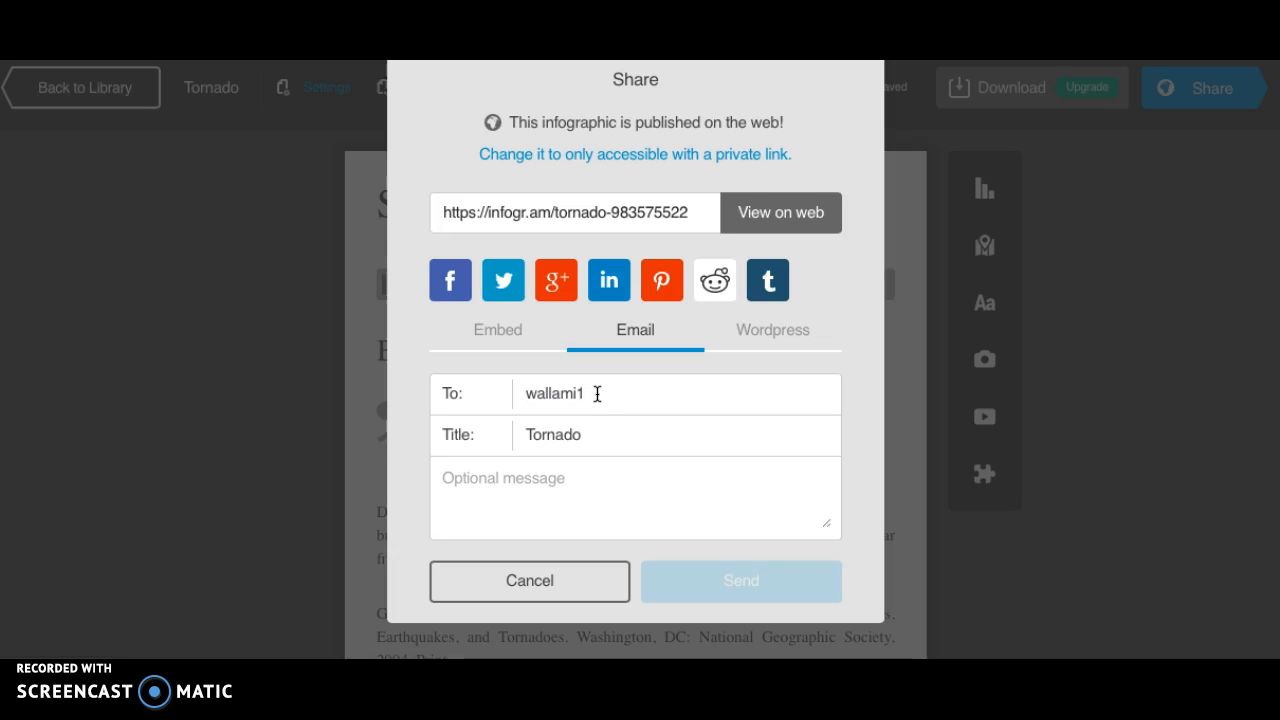
{"action": "left_click", "coordinate": [617, 475]}
{"action": "left_click", "coordinate": [629, 394]}
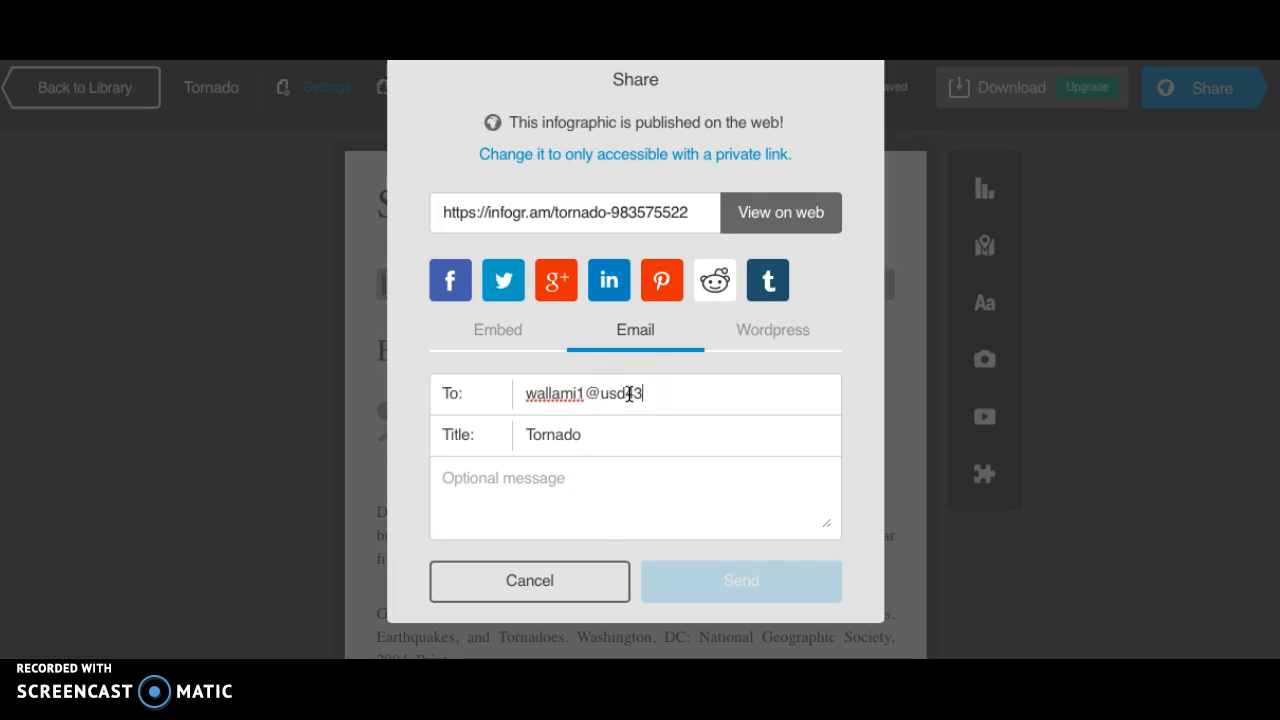
{"action": "type", "text": "7.net"}
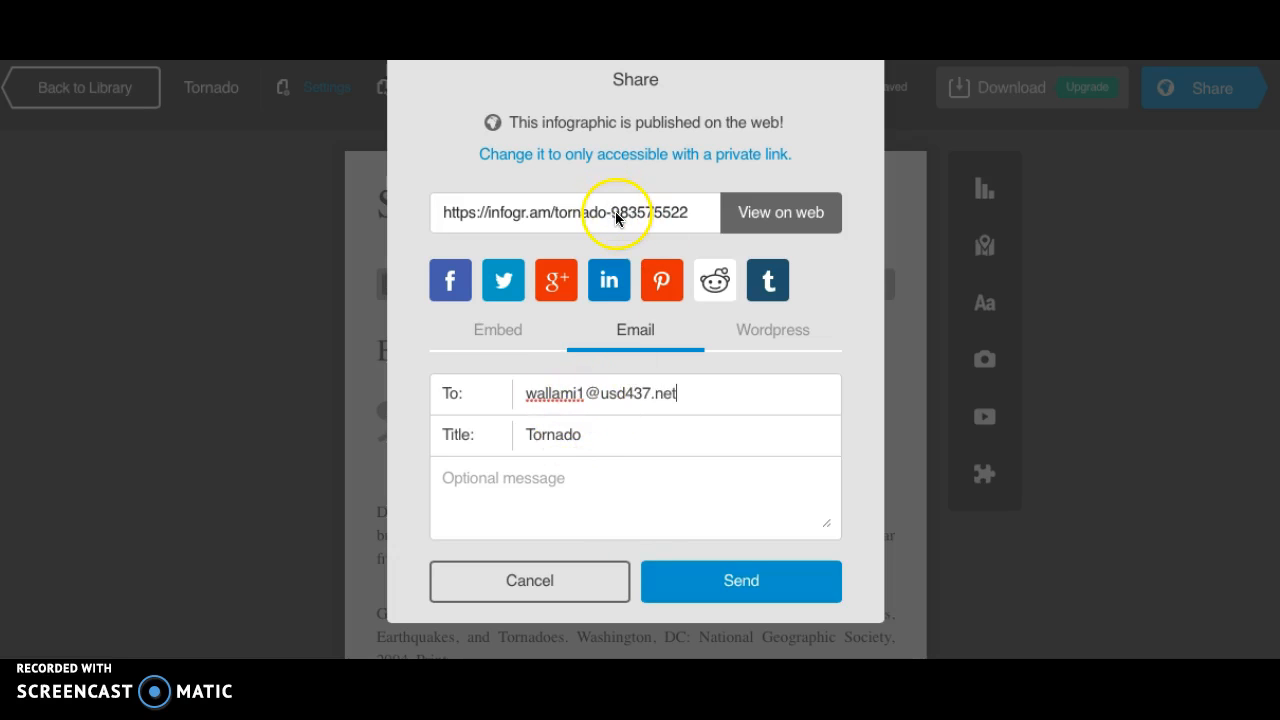
{"action": "left_click", "coordinate": [566, 587]}
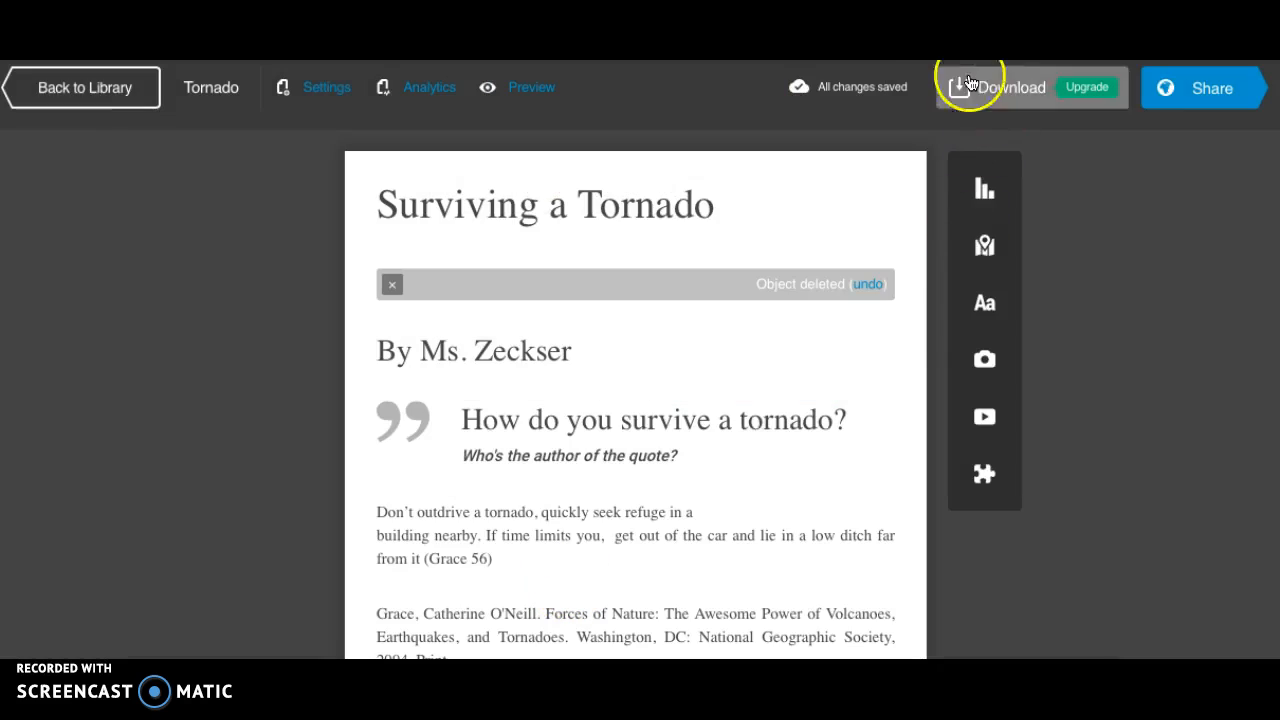
Switch to the library web page with the "Create an Infogr.am" assignment instructions.
{"action": "key", "text": "ctrl+Tab"}
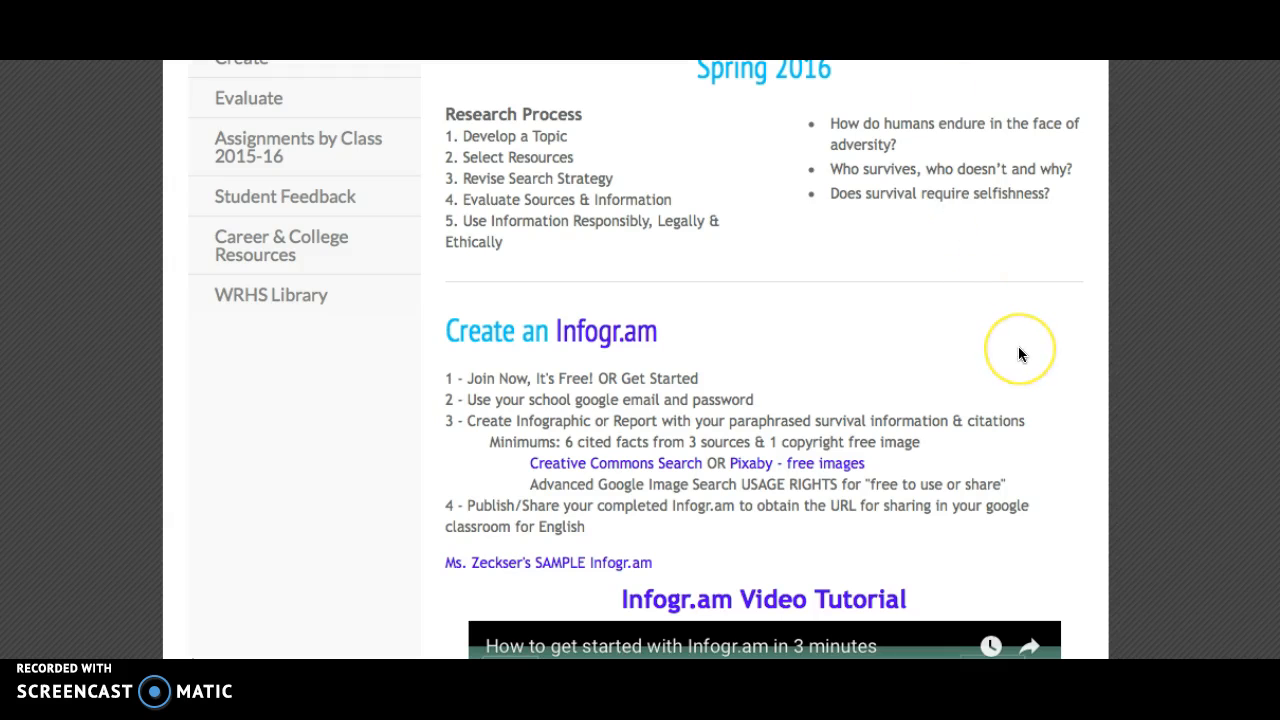